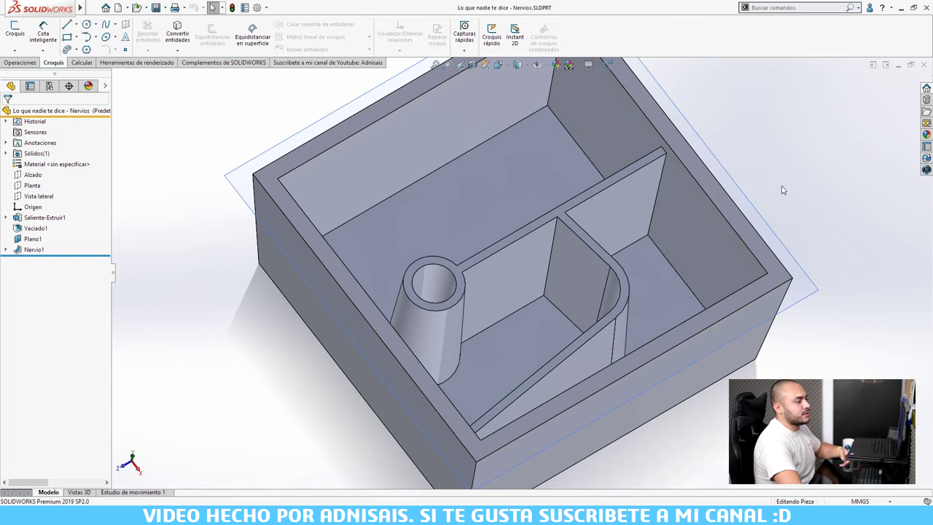
Step: Inspect the box with Plano1 and the rib's vertical sketch line selected
middle_drag(777, 194, 756, 134)
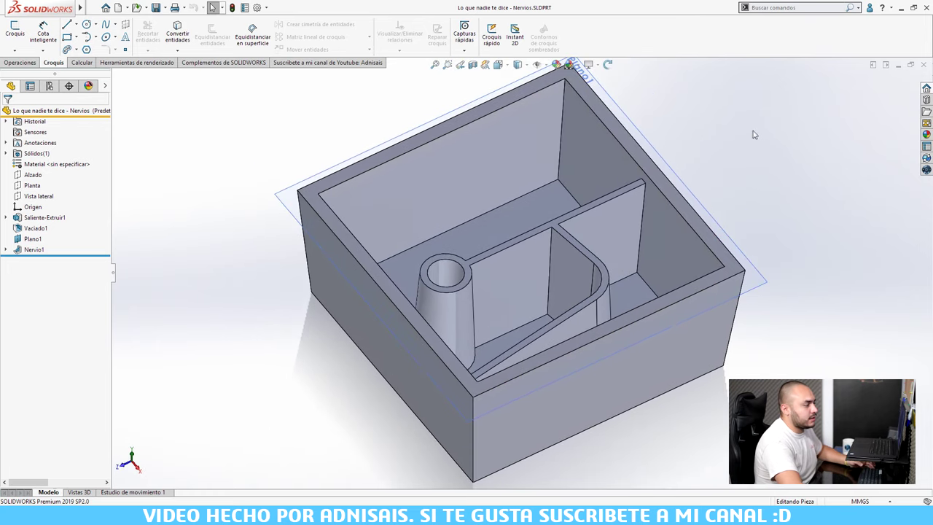
scroll(755, 134, down, 2)
middle_drag(697, 182, 693, 142)
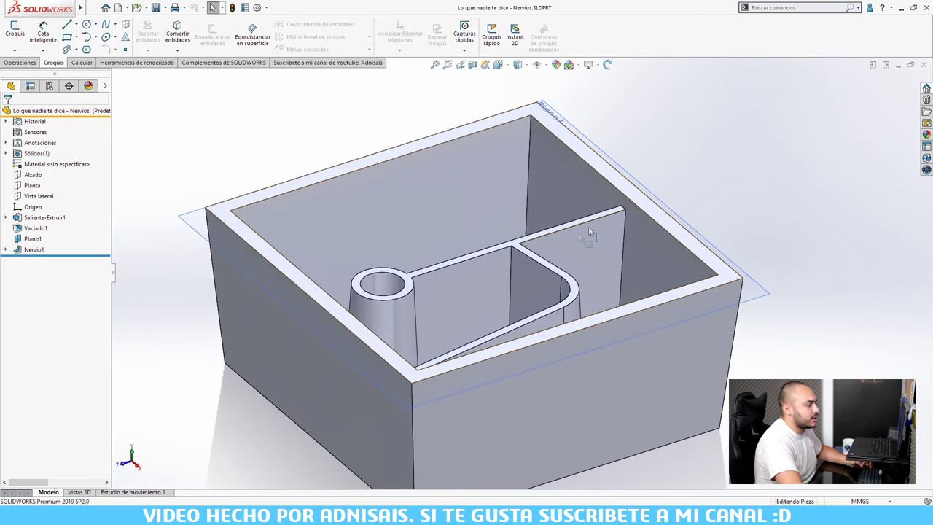
click(195, 220)
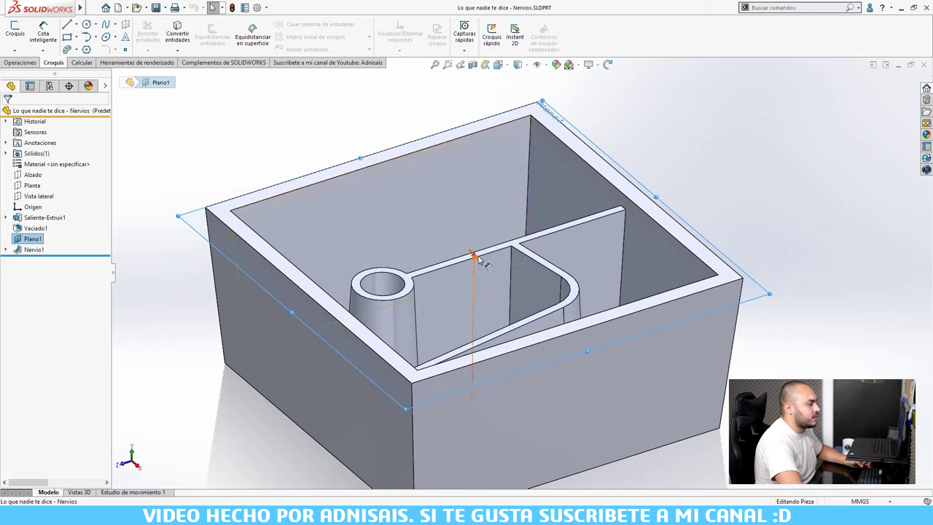
click(479, 271)
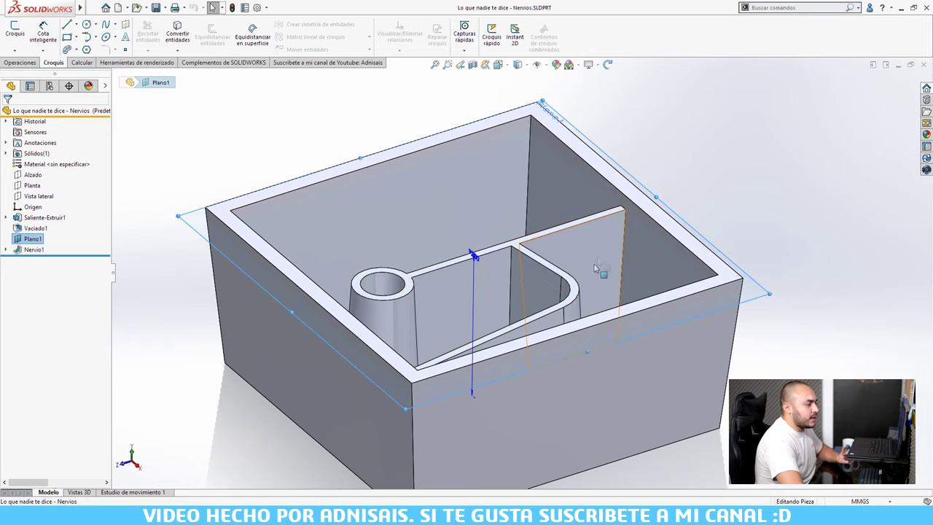
Step: Expand Nervio1 and select its Croquis2 sketch to display its dimensions
scroll(553, 273, down, 3)
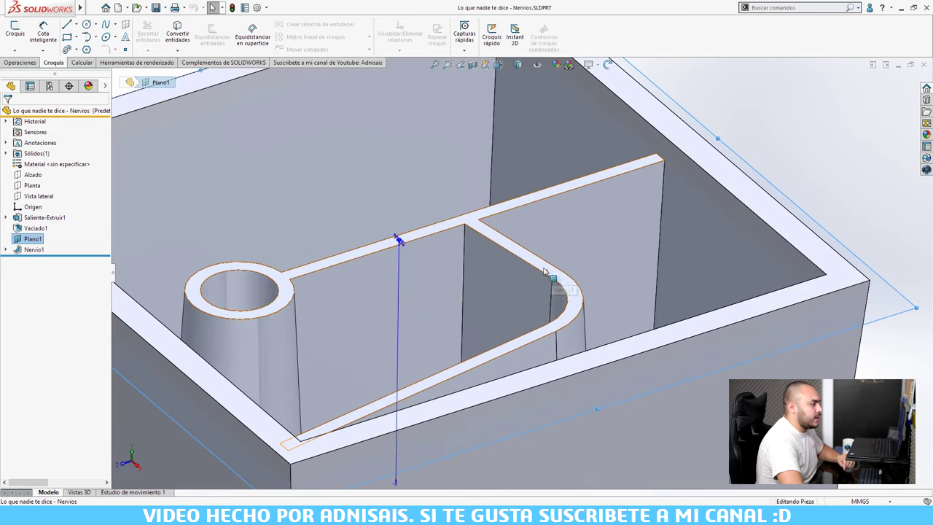
click(7, 249)
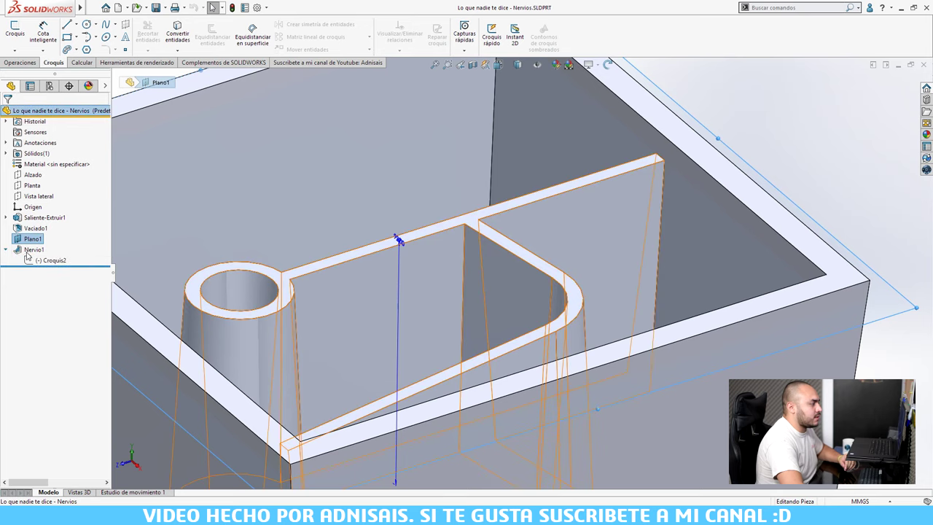
click(51, 260)
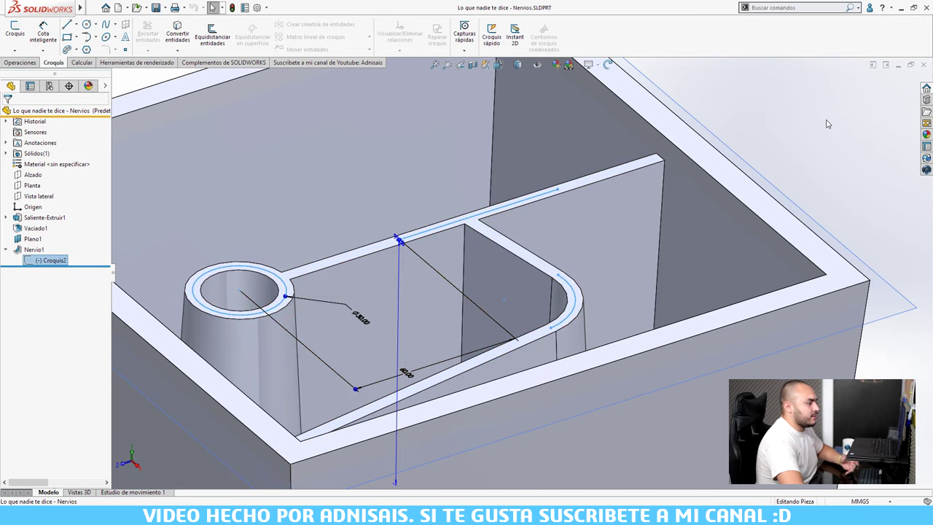
key(Escape)
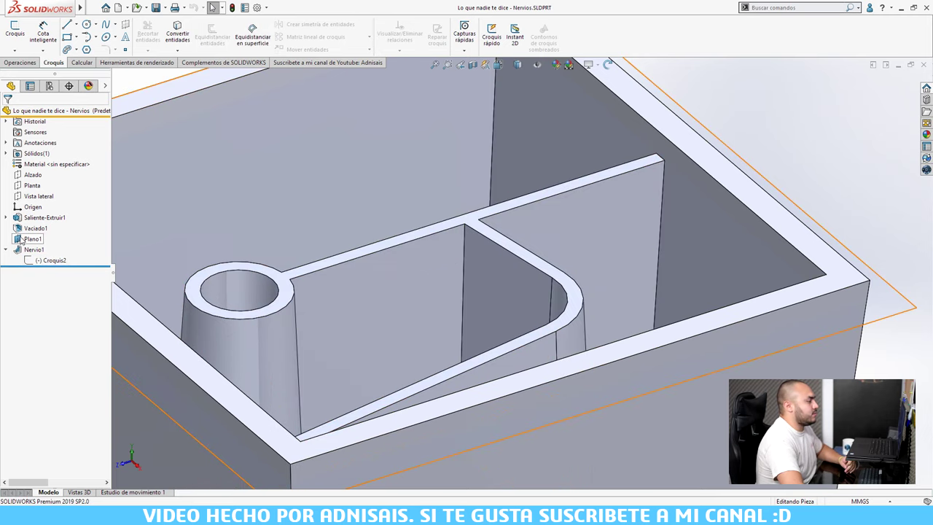
Step: Drag Plano1 upward above the box
click(33, 239)
drag(420, 248, 429, 219)
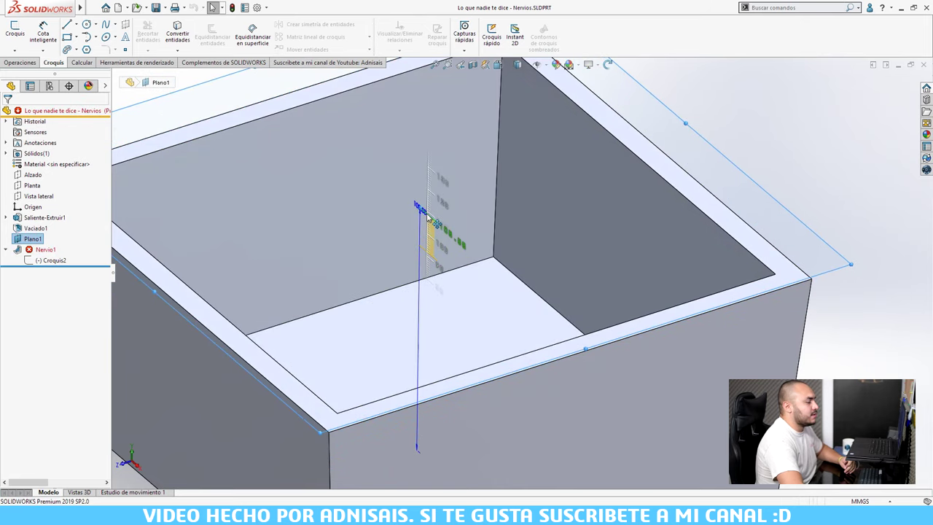
drag(428, 218, 431, 211)
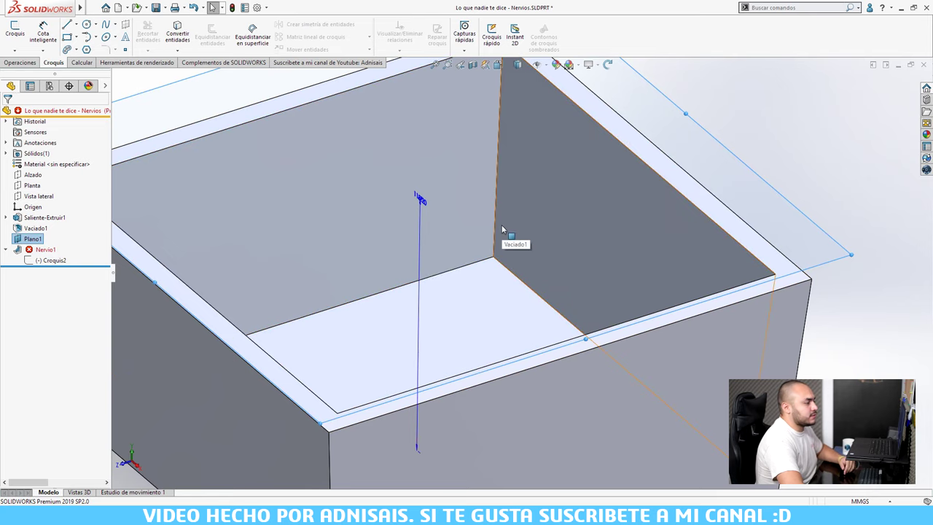
Step: Display the rib sketch Croquis2 with the whole box in view
scroll(553, 217, down, 5)
middle_drag(642, 223, 646, 183)
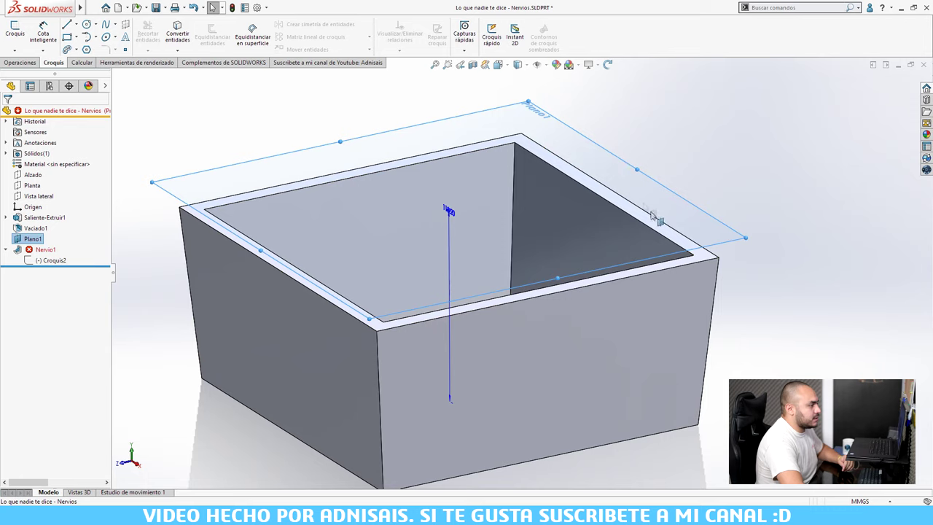
click(546, 266)
middle_drag(567, 202, 559, 217)
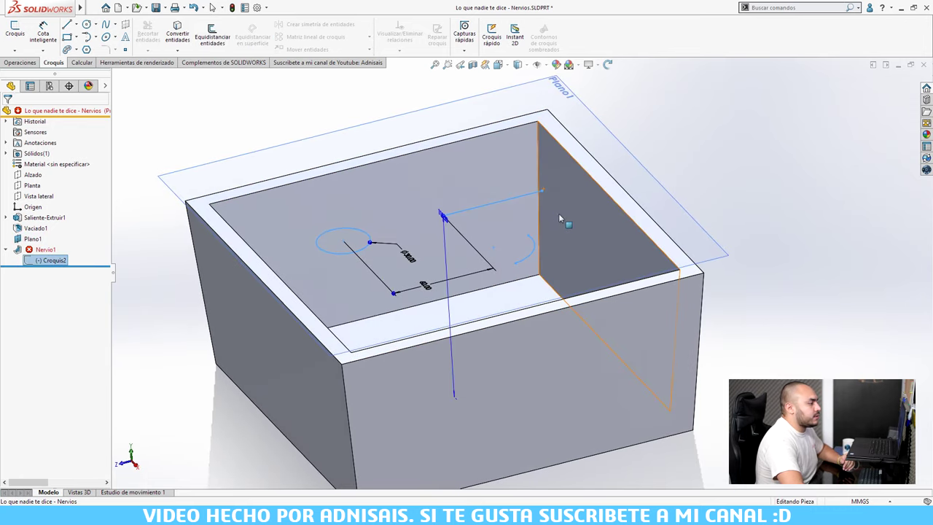
scroll(541, 212, down, 2)
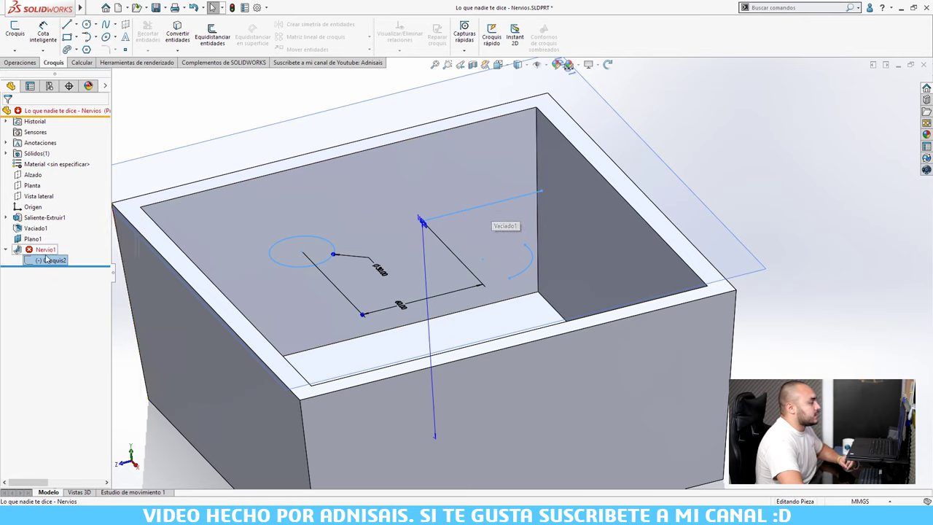
Step: Delete the straight line from Croquis2 and exit so Nervio1 rebuilds as two hollow bosses
click(35, 229)
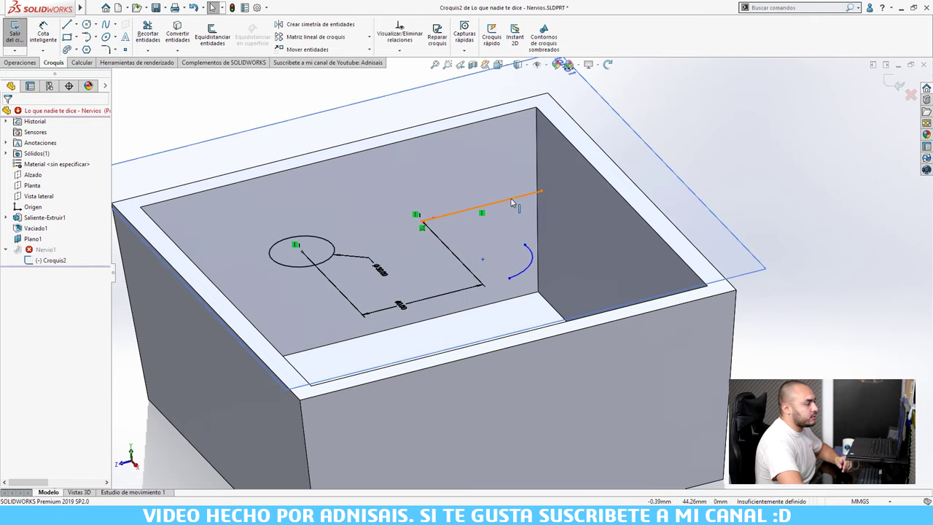
click(512, 203)
key(Delete)
key(Return)
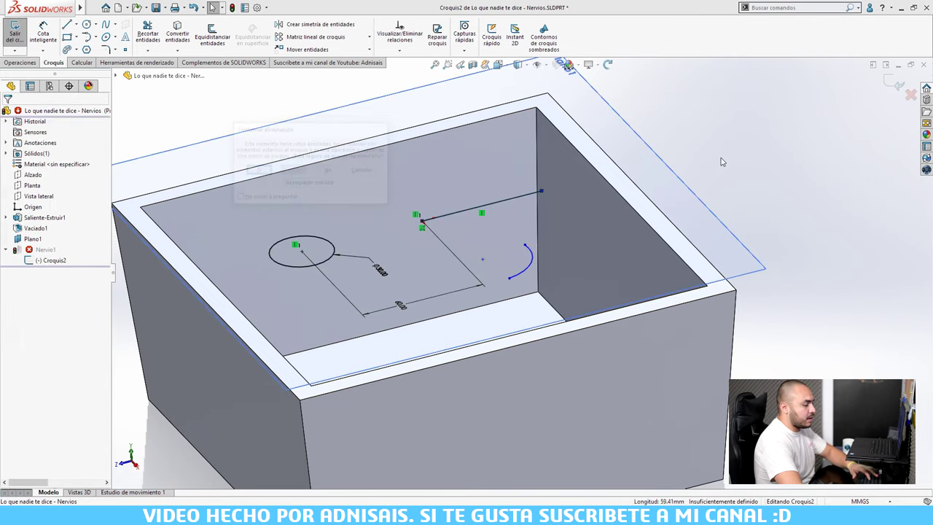
click(895, 82)
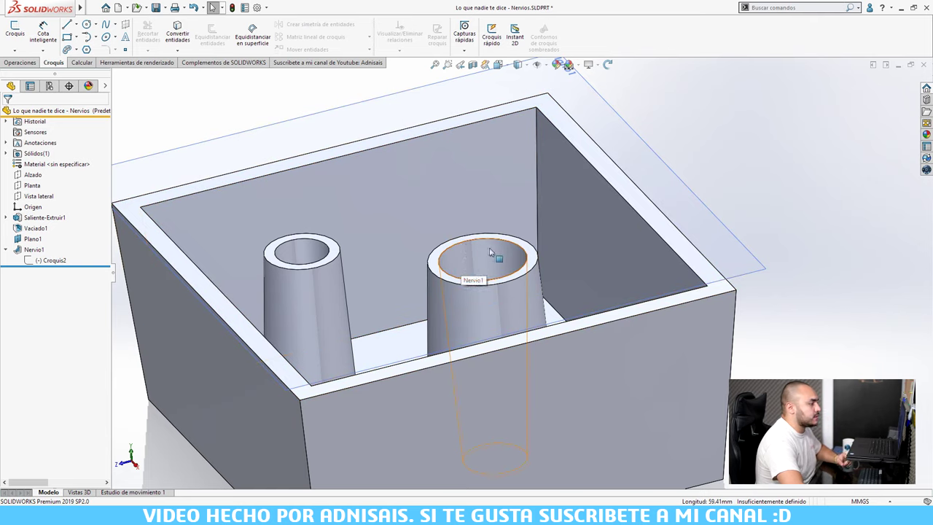
click(34, 249)
click(34, 250)
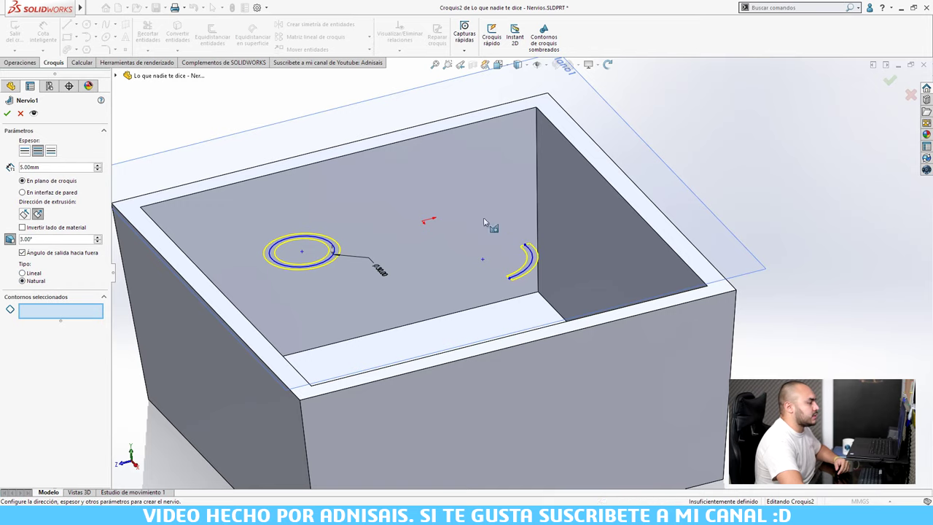
key(Return)
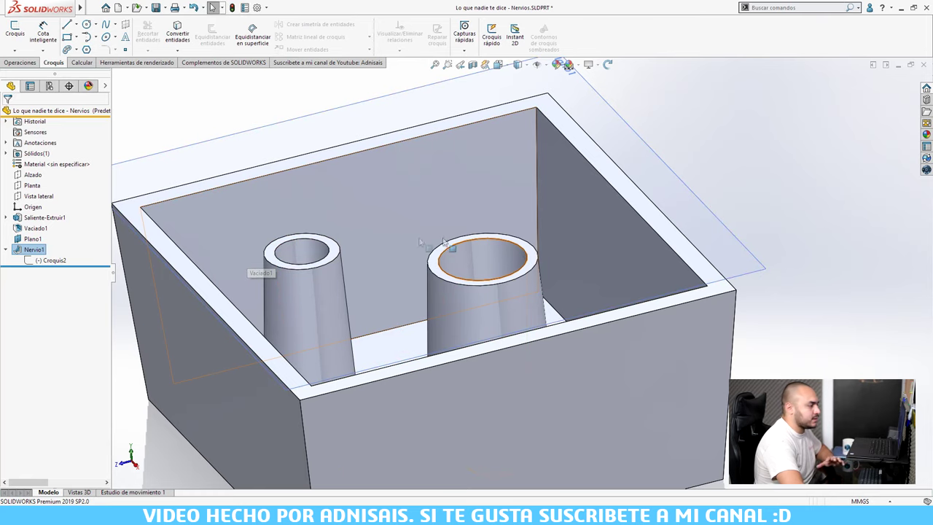
mouse_move(572, 318)
middle_down()
mouse_move(445, 286)
mouse_move(719, 139)
middle_up()
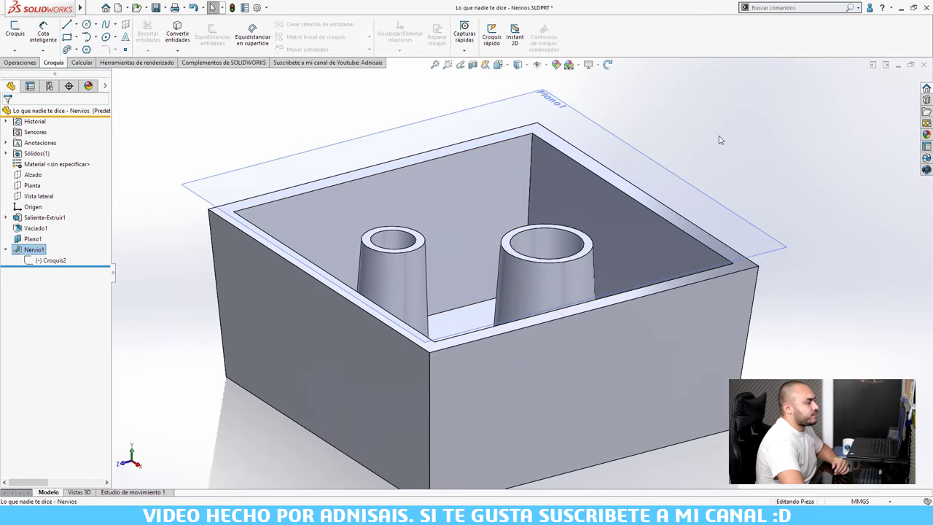
Step: Lower Plano1 to shorten the two hollow cylinders below the box rim
click(662, 167)
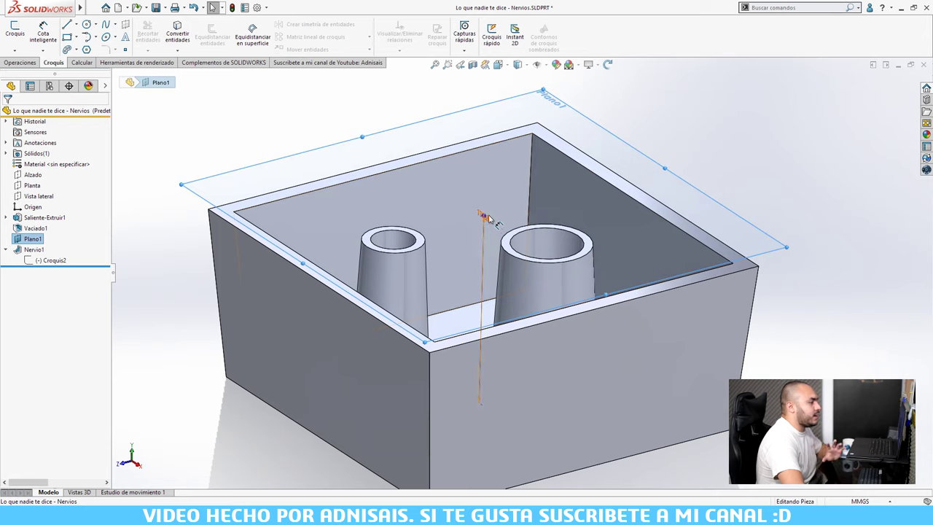
drag(482, 212, 499, 281)
middle_drag(510, 277, 610, 268)
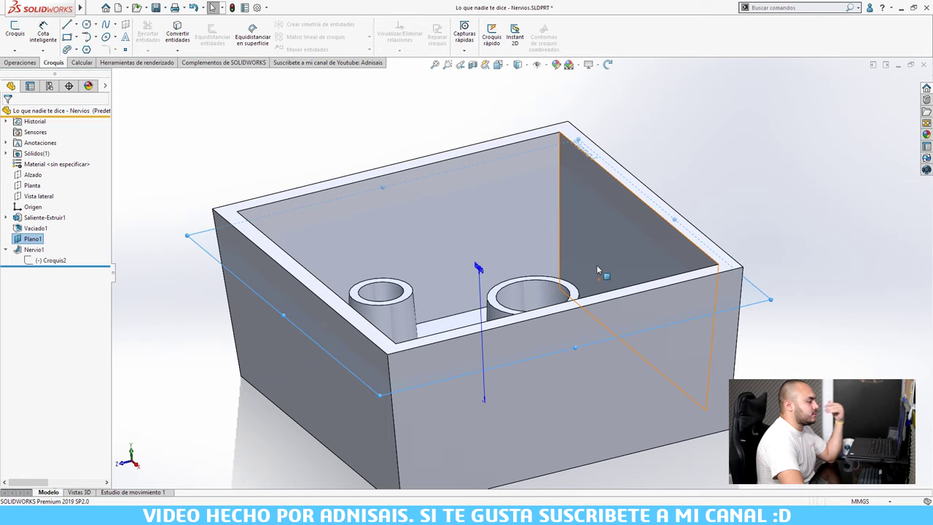
click(749, 187)
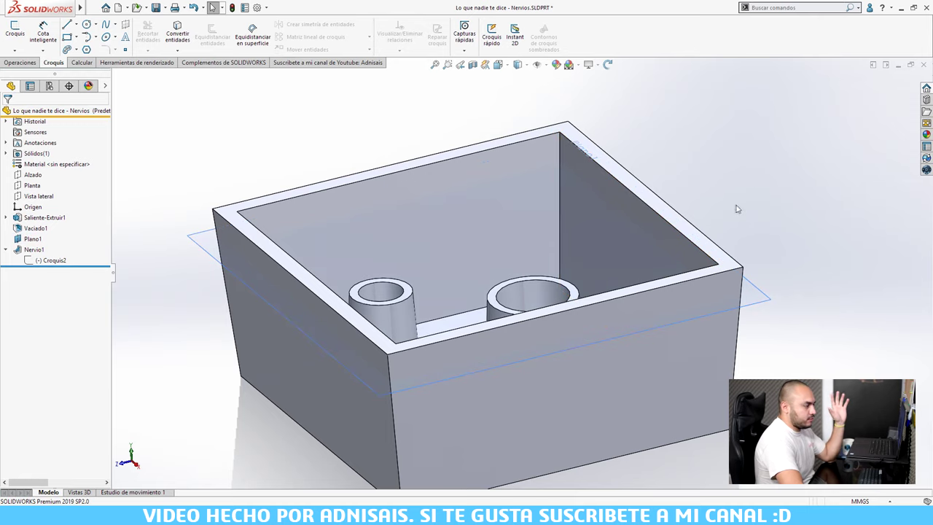
Step: Start a new sketch, Croquis3, on the Vista lateral plane
mouse_move(757, 184)
middle_down()
mouse_move(756, 171)
mouse_move(745, 194)
middle_up()
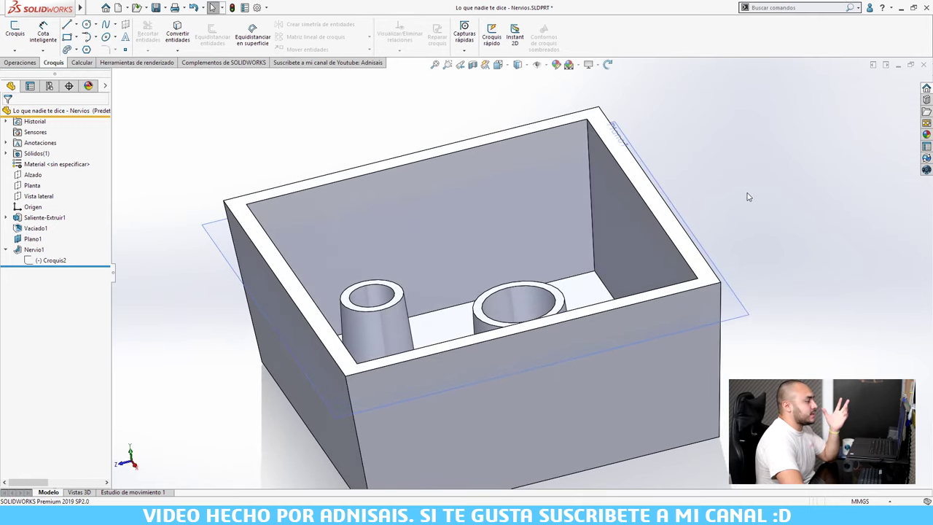
click(51, 196)
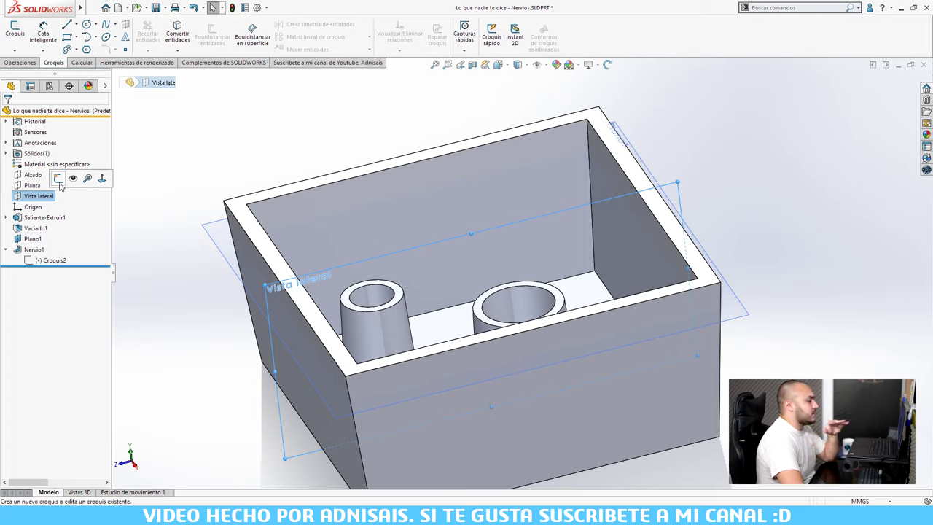
click(58, 178)
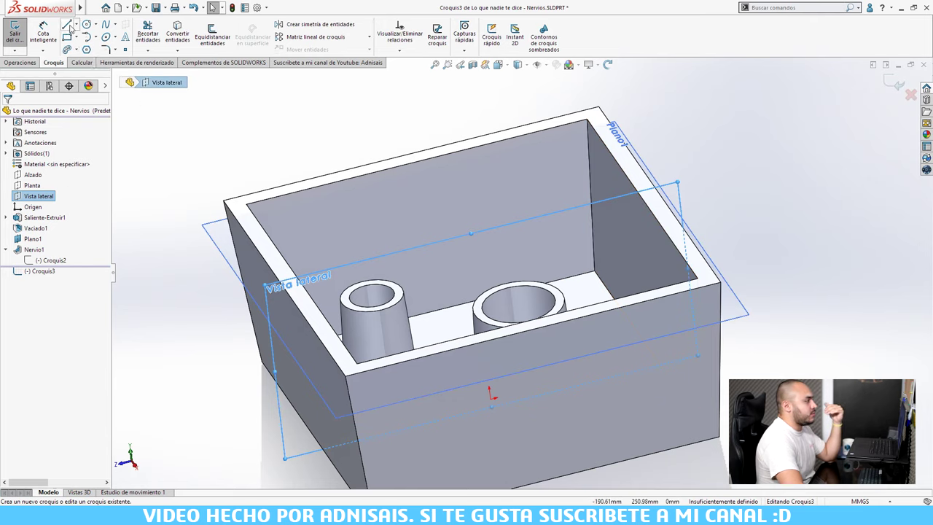
Step: Draw a line from the left cylinder's top edge to the box's inner corner edge
click(401, 289)
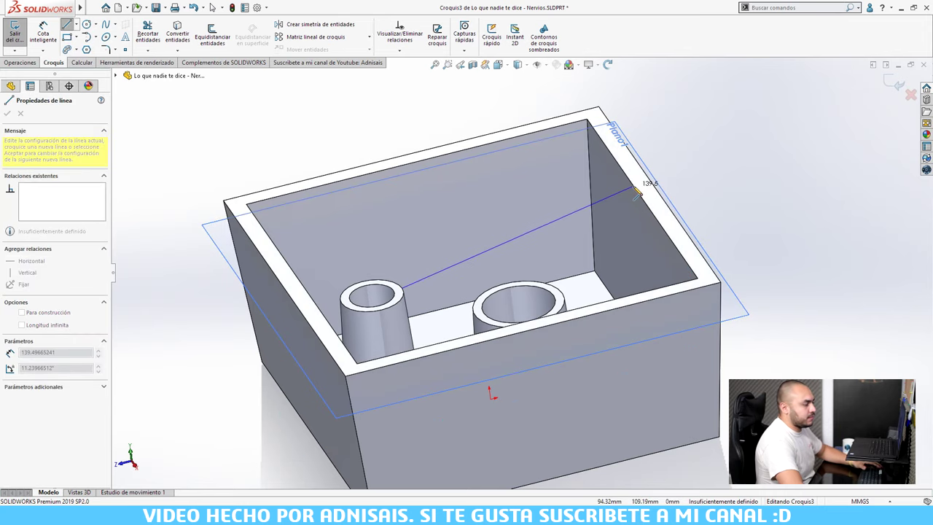
click(633, 187)
key(Escape)
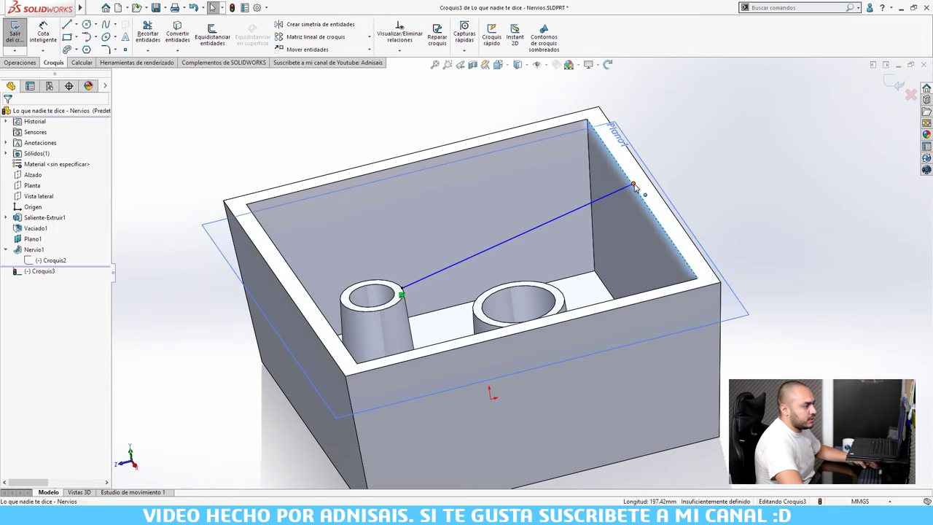
Step: Relate the line's far endpoint to the inner corner edge so Croquis3 is fully defined
click(633, 186)
click(654, 208)
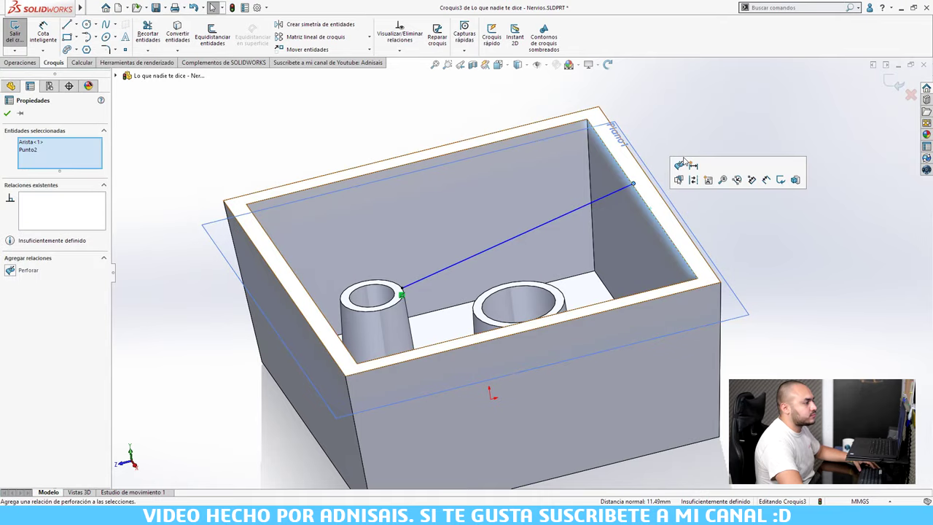
key(Escape)
mouse_move(466, 219)
middle_down()
mouse_move(509, 217)
mouse_move(543, 253)
middle_up()
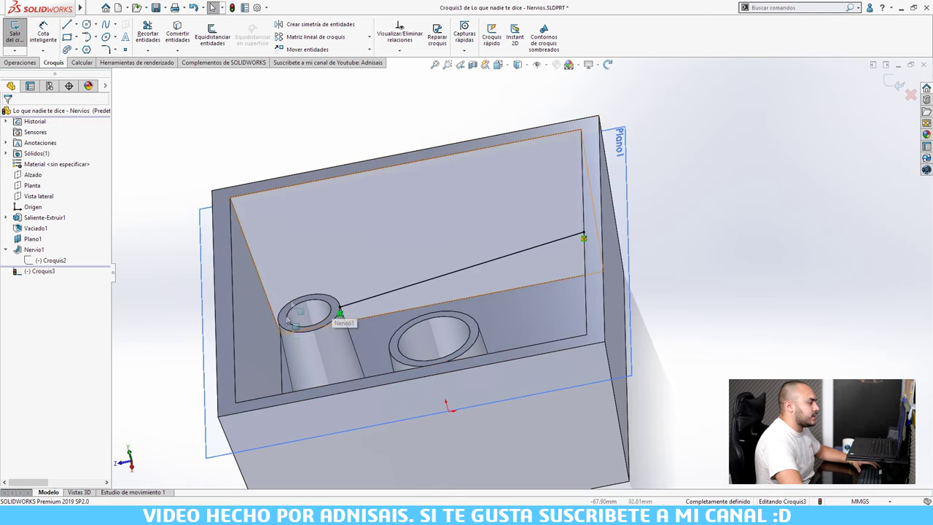
click(19, 63)
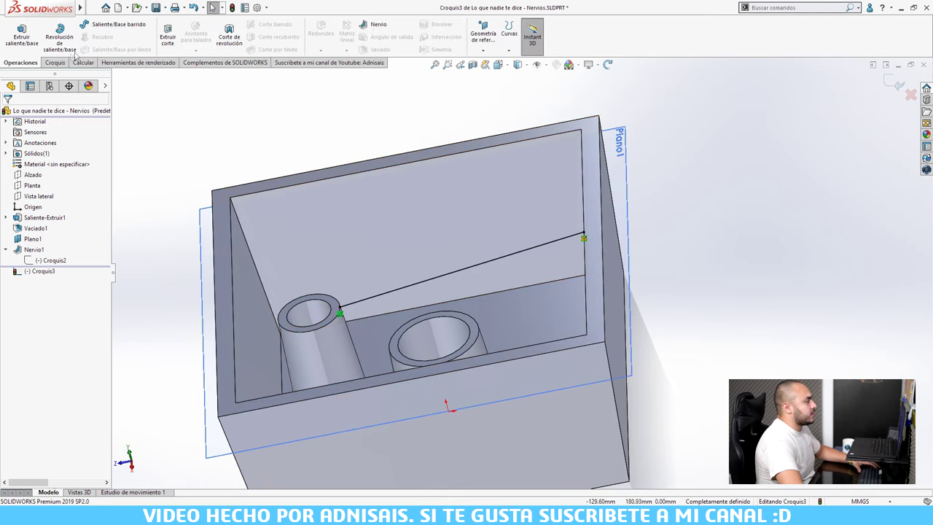
Step: Create rib Nervio2 from the sketch line with 3 mm thickness
click(361, 26)
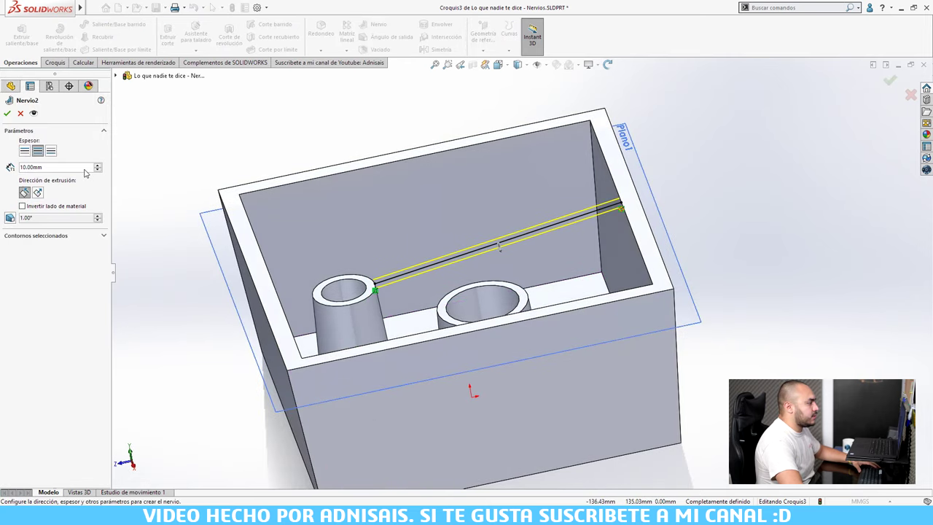
text(3)
key(Return)
key(Return)
mouse_move(533, 267)
middle_down()
mouse_move(607, 271)
mouse_move(651, 338)
mouse_move(616, 245)
mouse_move(595, 262)
mouse_move(631, 271)
middle_up()
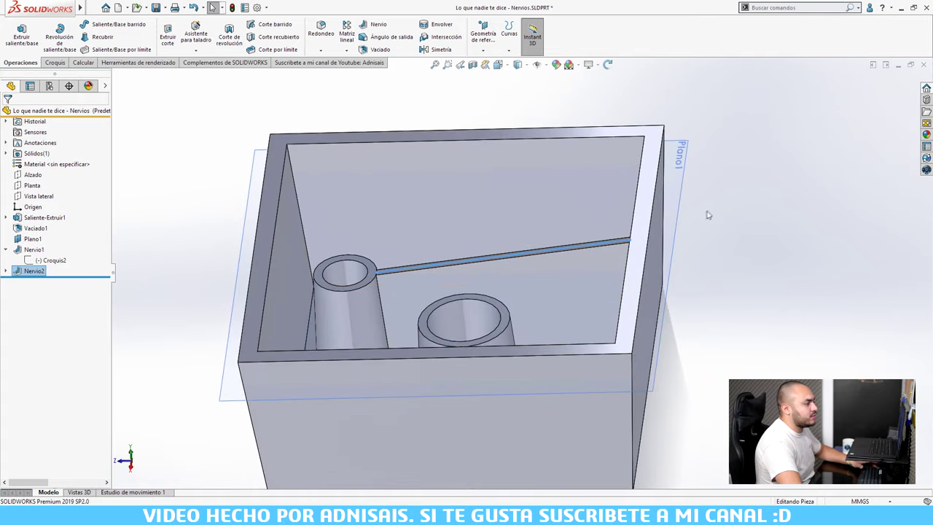
key(Escape)
Step: Raise Plano1 to about 124 mm, lengthening the bosses and making Nervio2 fail
middle_drag(554, 244, 477, 213)
scroll(561, 312, down, 3)
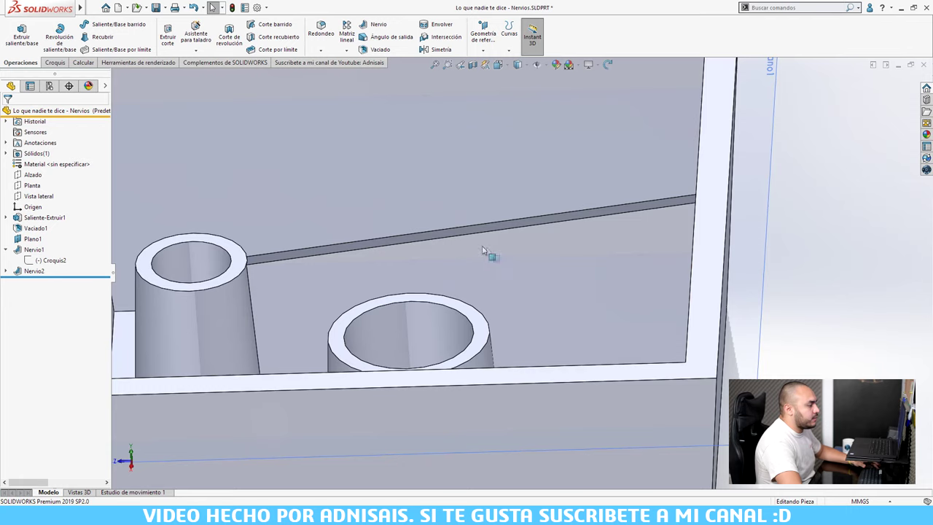
scroll(270, 266, down, 2)
middle_drag(775, 196, 896, 177)
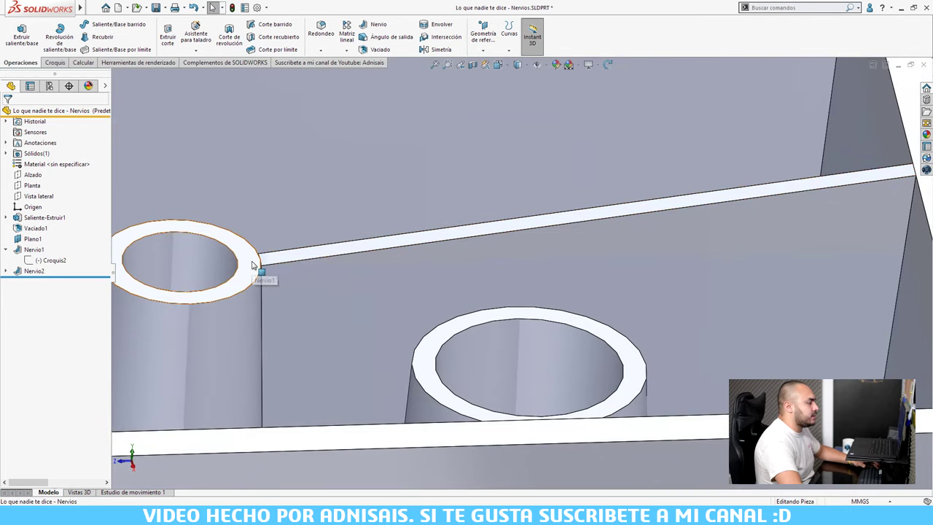
scroll(466, 191, up, 2)
scroll(459, 193, up, 2)
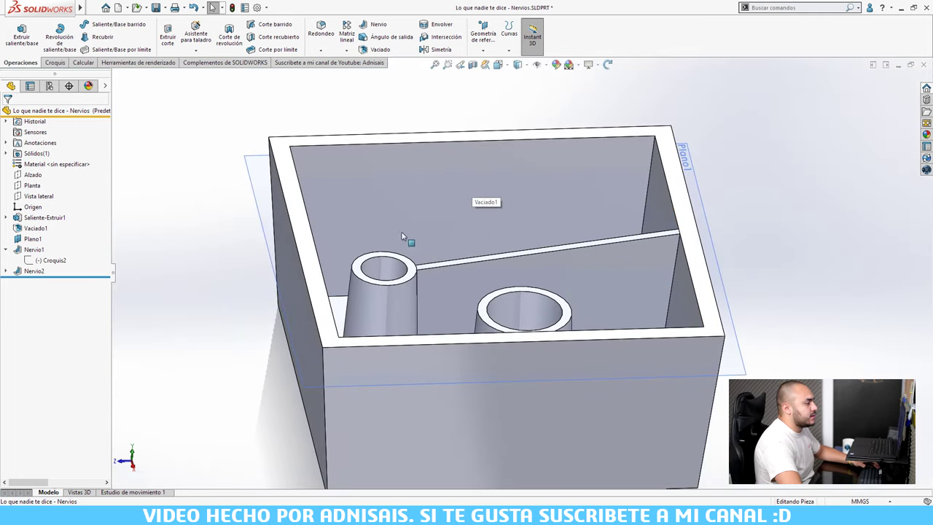
click(706, 220)
mouse_move(512, 248)
middle_down()
mouse_move(517, 241)
mouse_move(510, 266)
mouse_move(508, 224)
middle_up()
drag(508, 224, 516, 199)
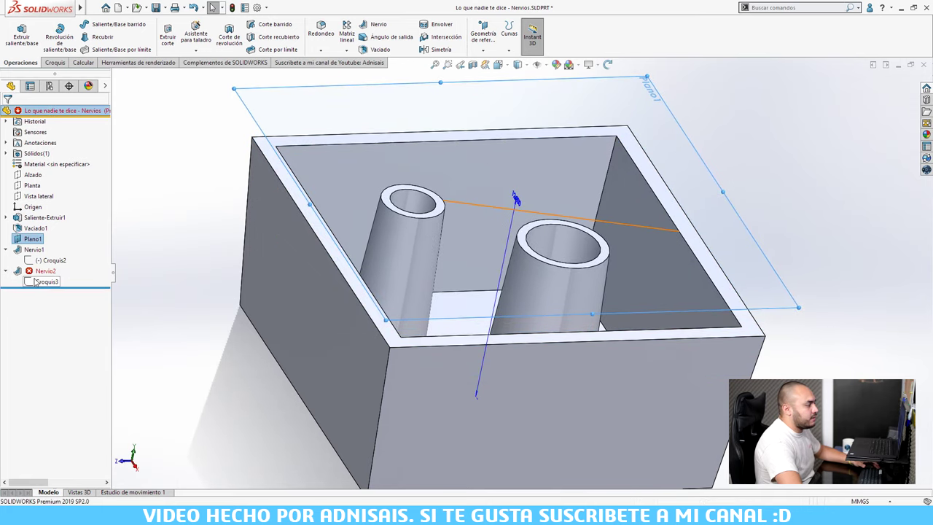
Step: Edit Croquis3 and extend the rib line past the left cylinder with Recortar entidades
middle_drag(565, 237, 437, 193)
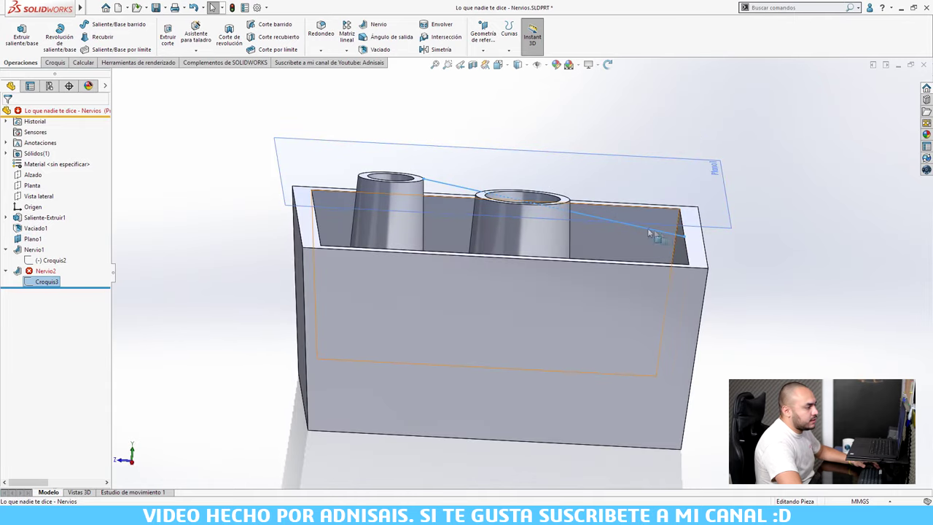
scroll(410, 184, down, 3)
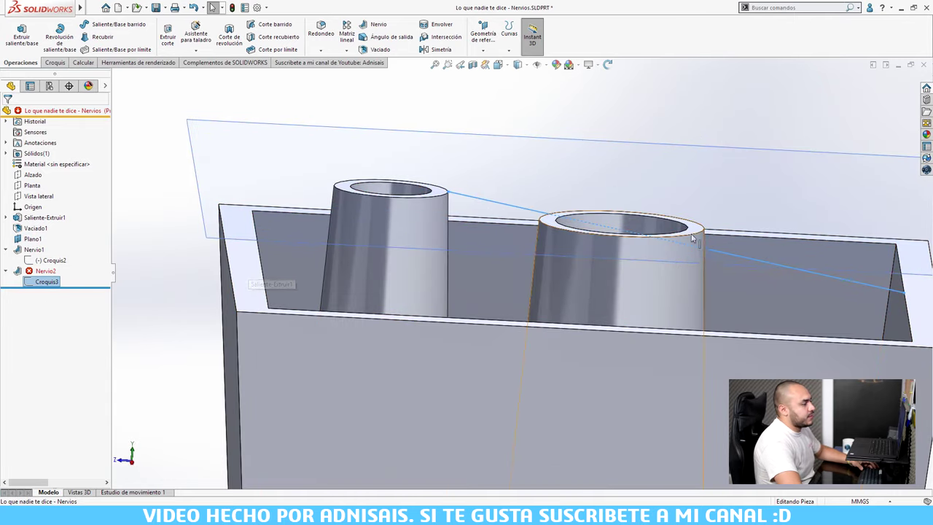
middle_drag(513, 237, 500, 255)
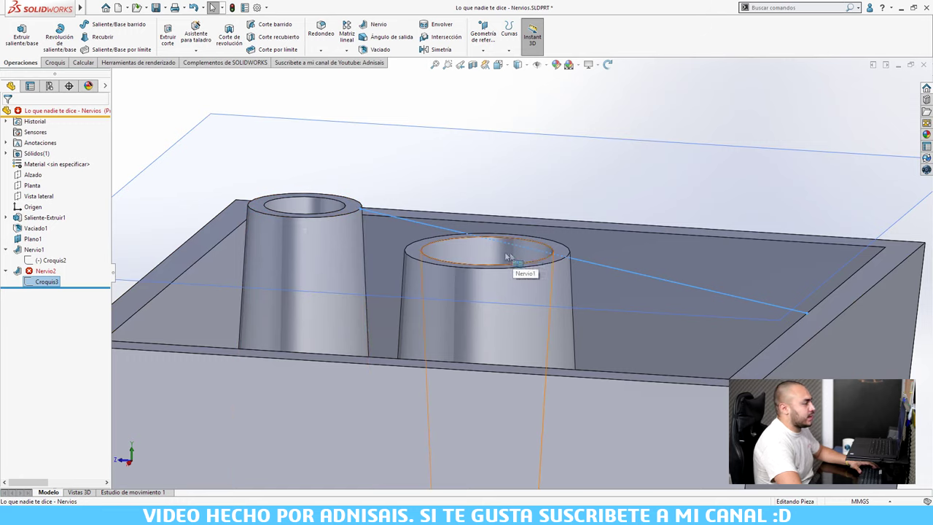
click(36, 259)
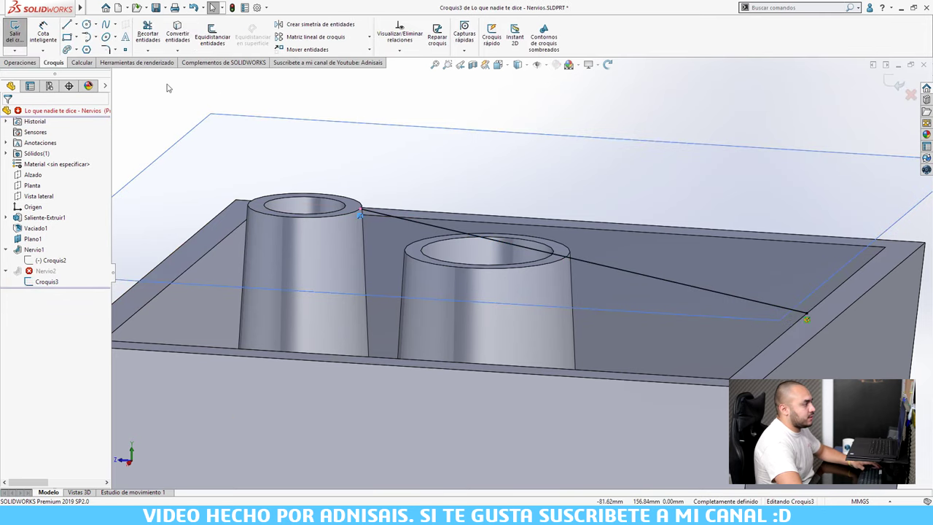
click(147, 33)
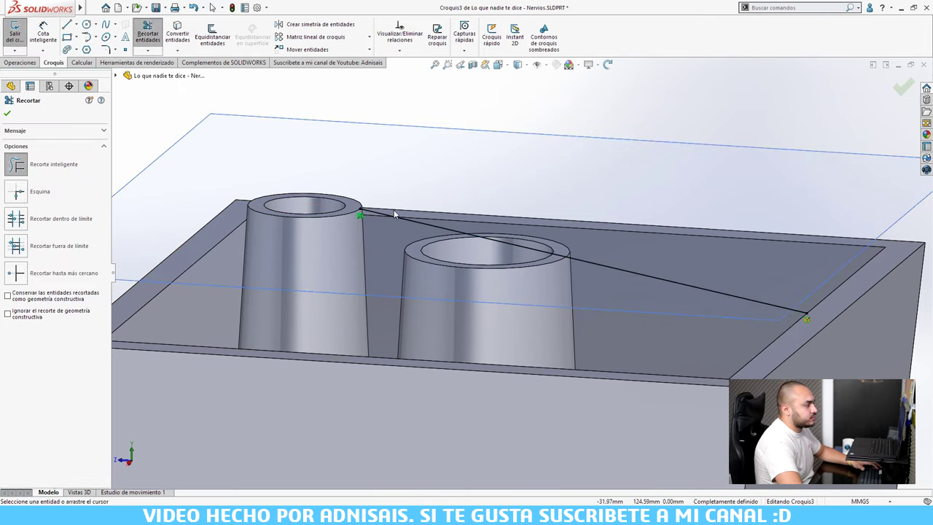
drag(360, 211, 249, 183)
key(Escape)
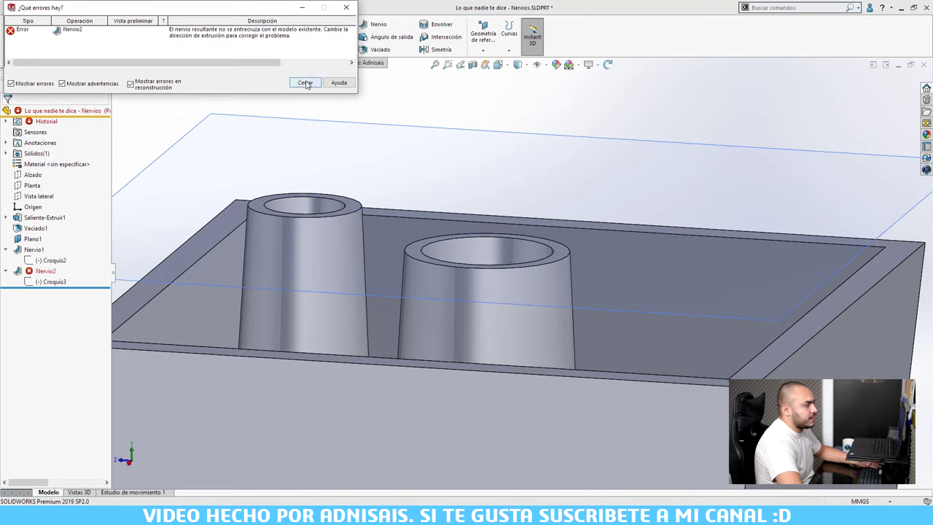
Step: Undo the line extension, exit the sketch, and open Nervio2's definition for editing
click(306, 83)
click(256, 106)
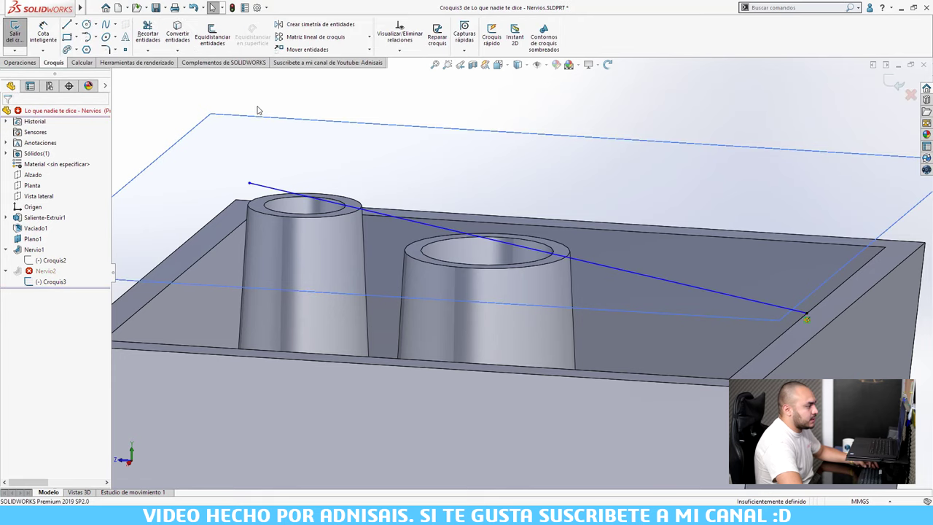
key(ctrl+z)
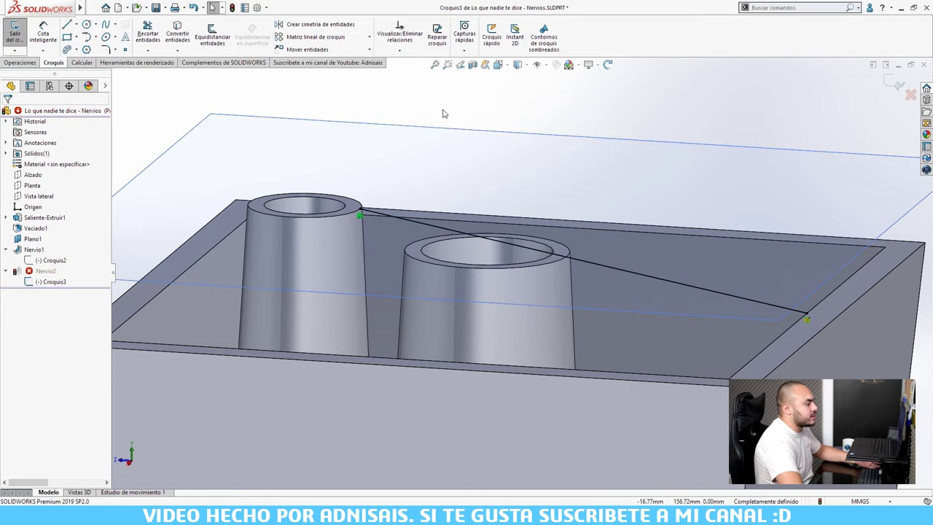
click(894, 83)
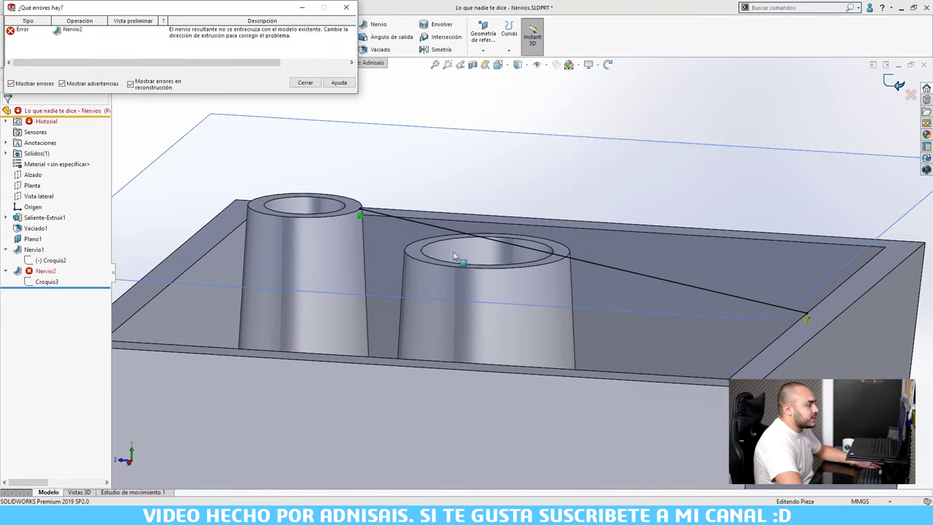
click(295, 80)
click(21, 274)
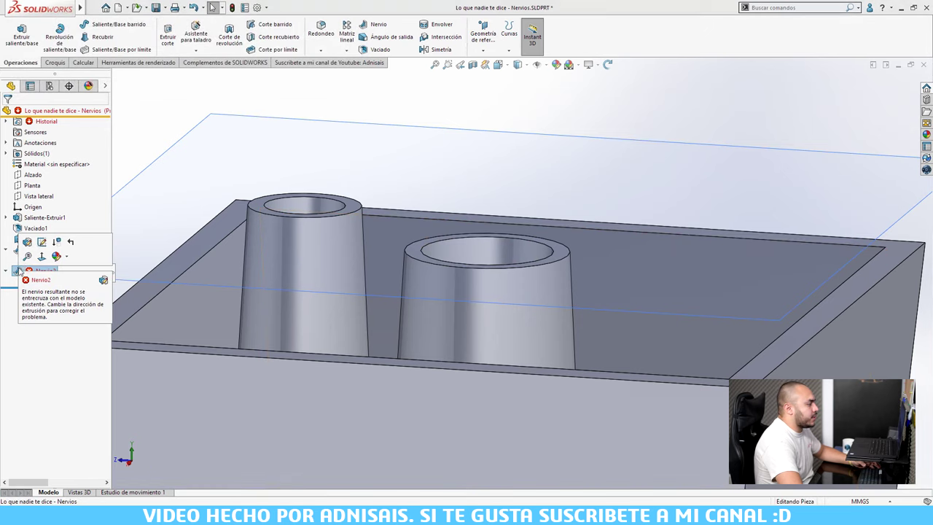
click(27, 243)
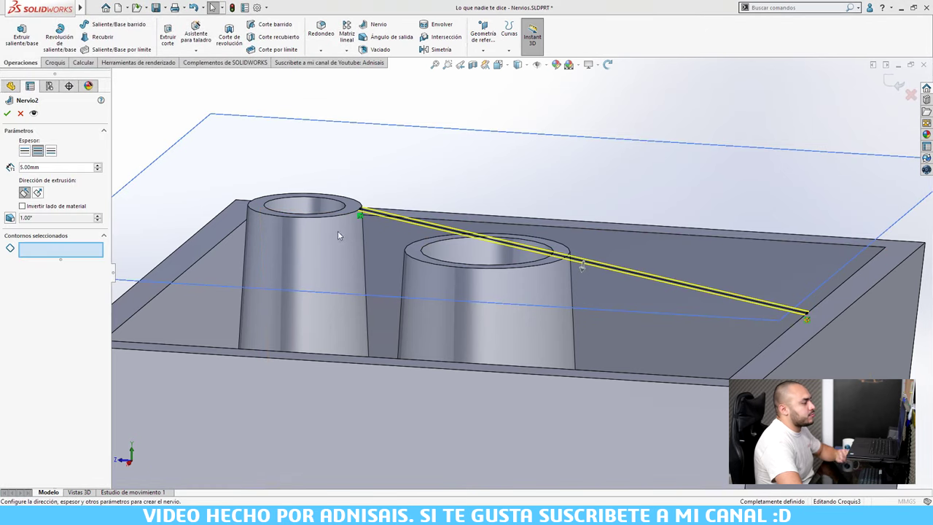
Step: Inspect where the rib line meets the left cylinder's rim, then close the Nervio2 settings
scroll(375, 219, down, 5)
middle_drag(360, 250, 402, 212)
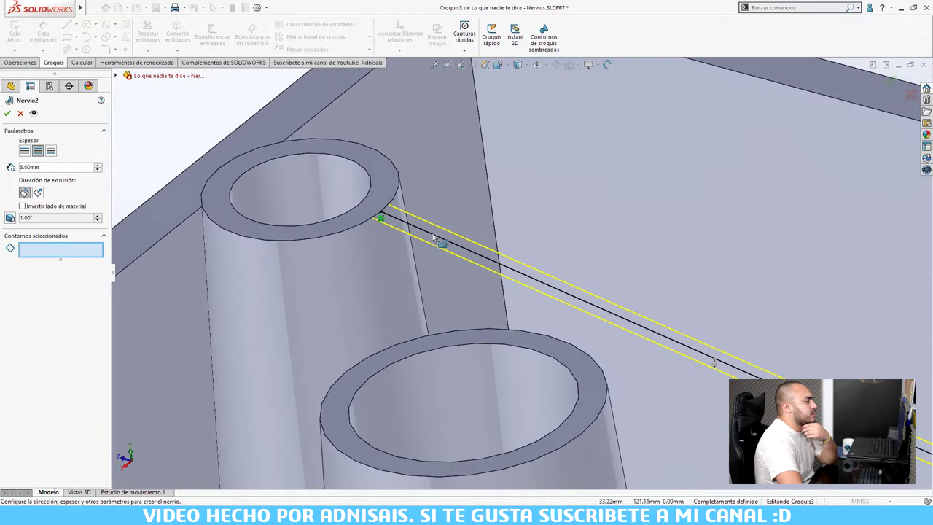
scroll(411, 217, down, 2)
scroll(415, 218, down, 1)
scroll(437, 220, down, 2)
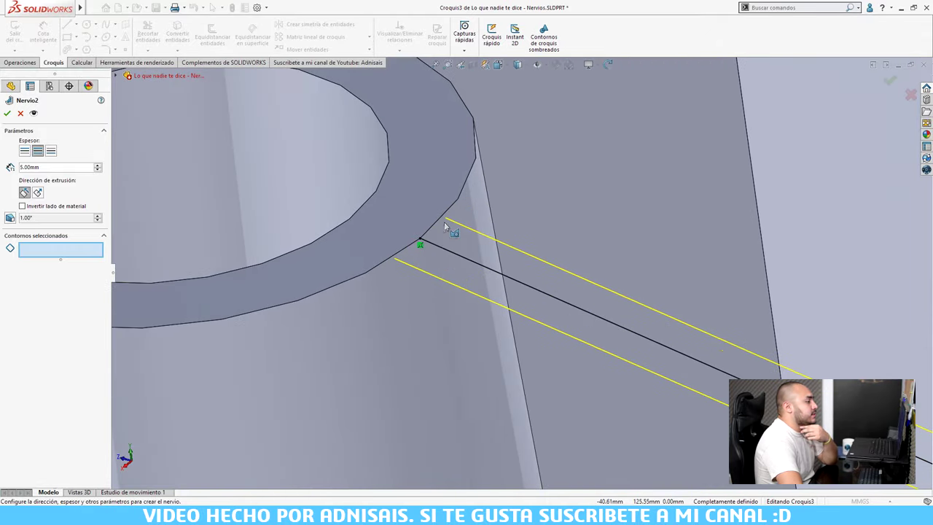
scroll(448, 222, down, 2)
mouse_move(461, 233)
middle_down()
mouse_move(468, 188)
mouse_move(489, 167)
mouse_move(354, 316)
mouse_move(381, 316)
mouse_move(369, 337)
mouse_move(382, 358)
mouse_move(400, 325)
mouse_move(333, 336)
mouse_move(292, 327)
mouse_move(266, 275)
mouse_move(267, 335)
mouse_move(306, 323)
mouse_move(389, 246)
middle_up()
mouse_move(458, 284)
middle_down()
mouse_move(447, 281)
mouse_move(474, 379)
middle_up()
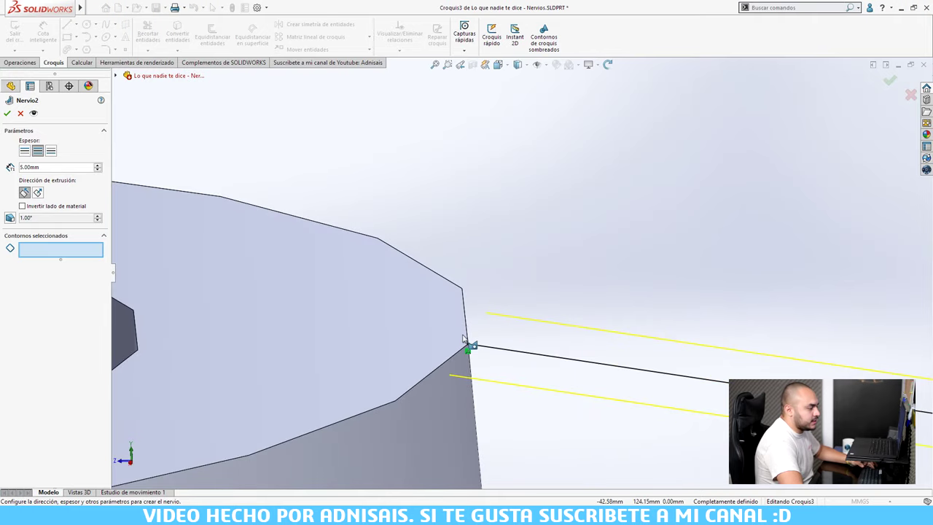
mouse_move(468, 375)
middle_down()
mouse_move(485, 350)
mouse_move(522, 354)
middle_up()
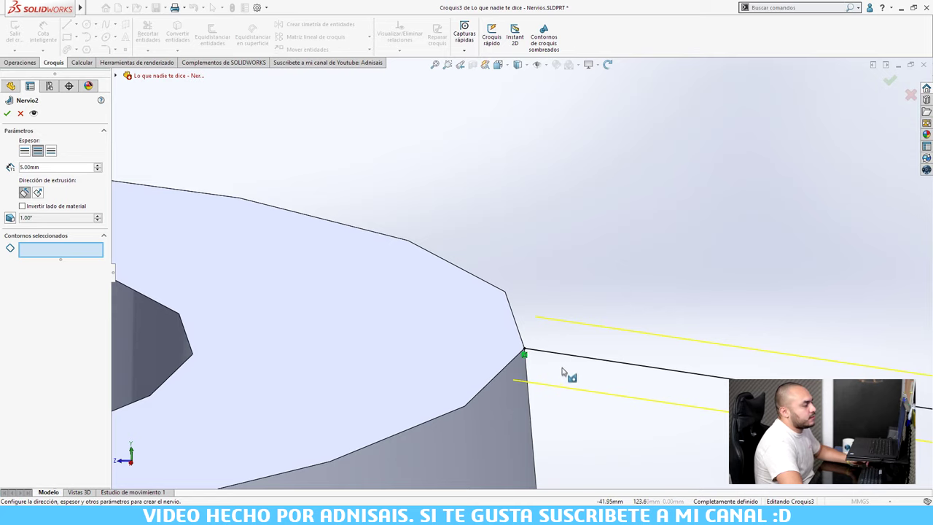
mouse_move(618, 362)
middle_down()
mouse_move(693, 366)
mouse_move(811, 347)
middle_up()
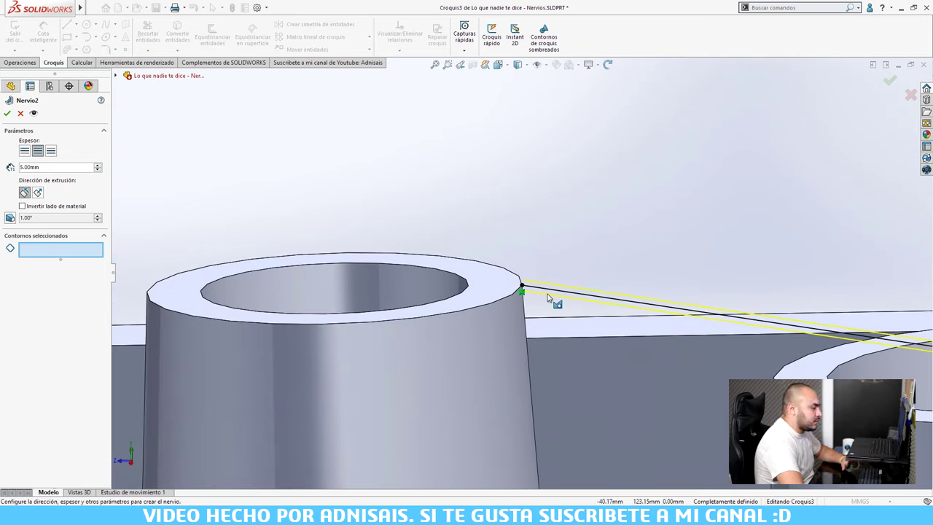
key(Return)
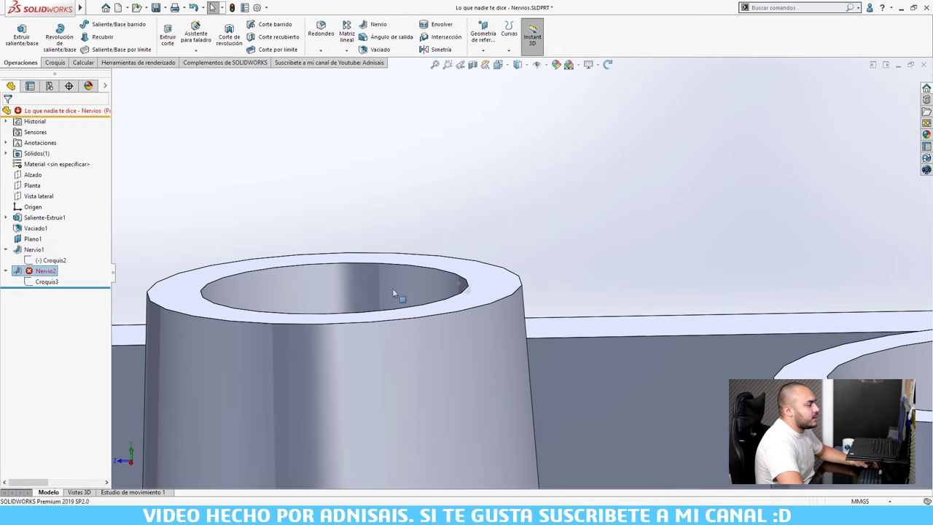
click(45, 281)
click(41, 251)
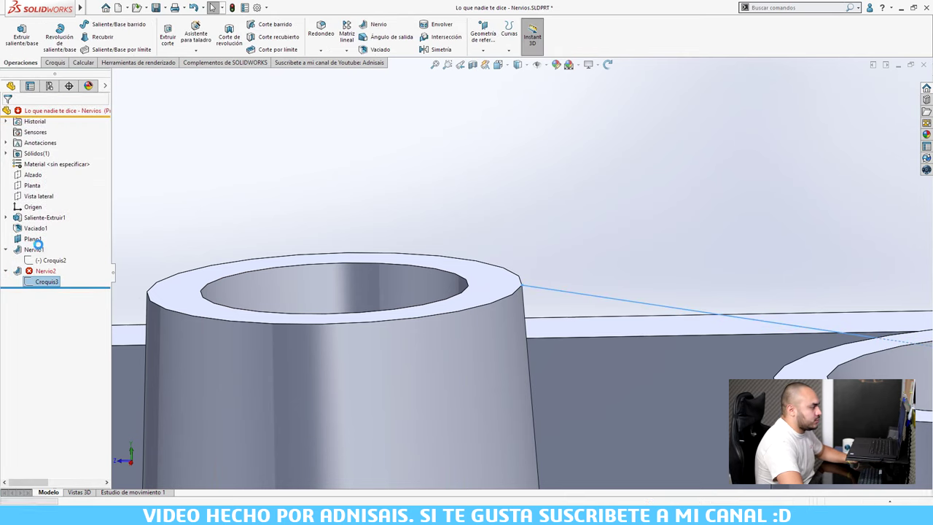
click(66, 29)
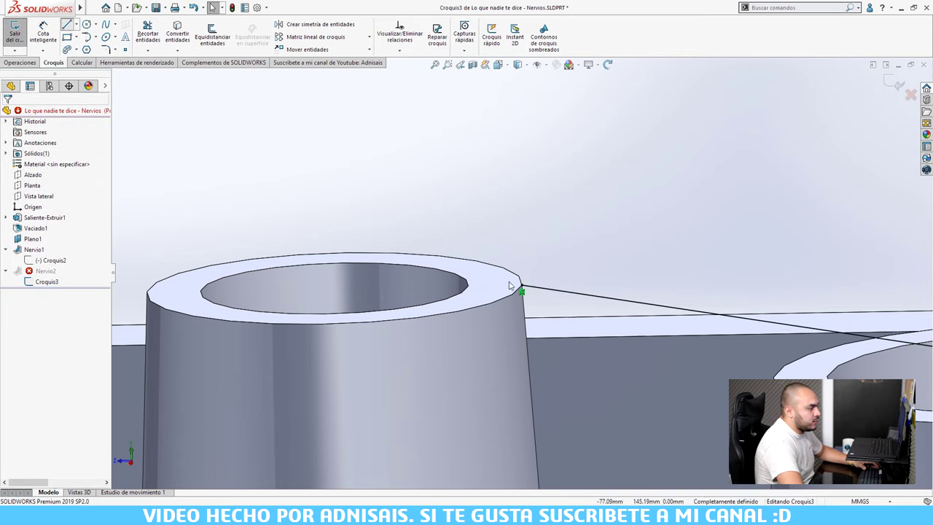
scroll(520, 290, down, 3)
click(522, 287)
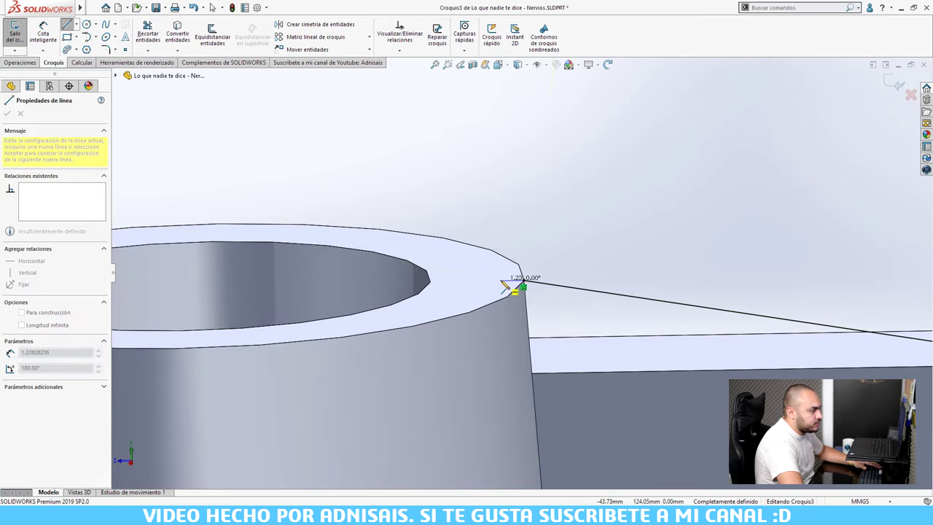
click(496, 280)
key(Escape)
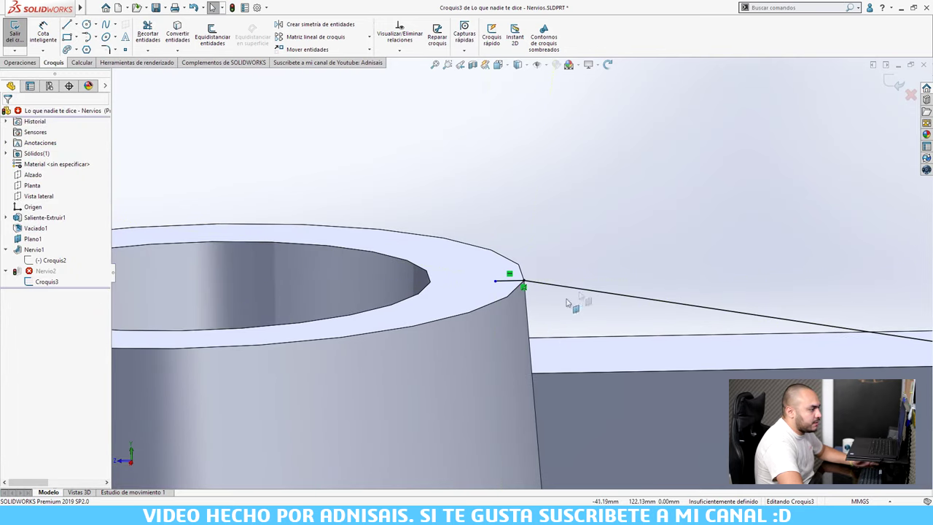
click(894, 85)
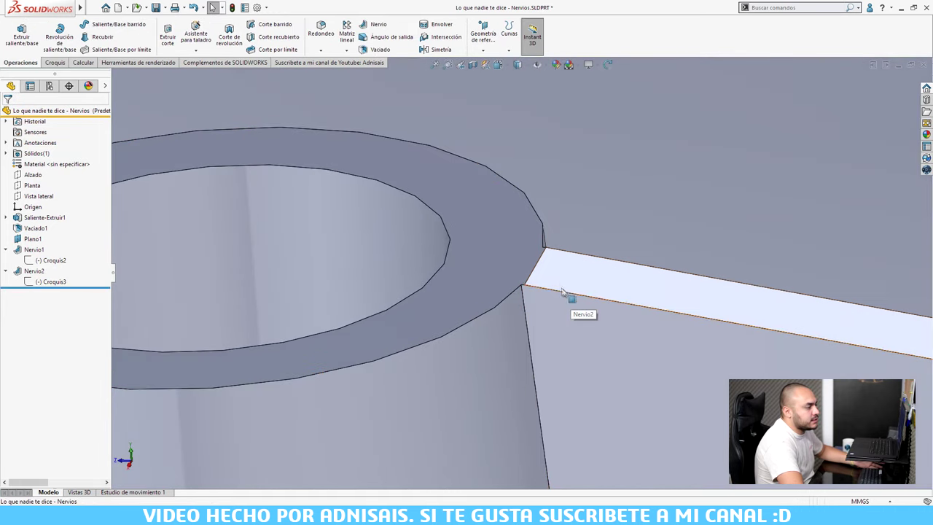
click(34, 270)
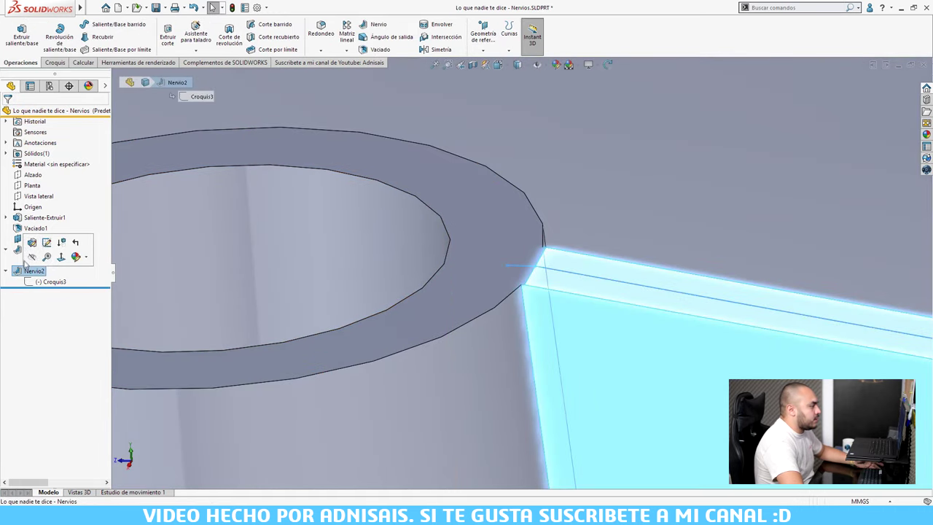
click(48, 246)
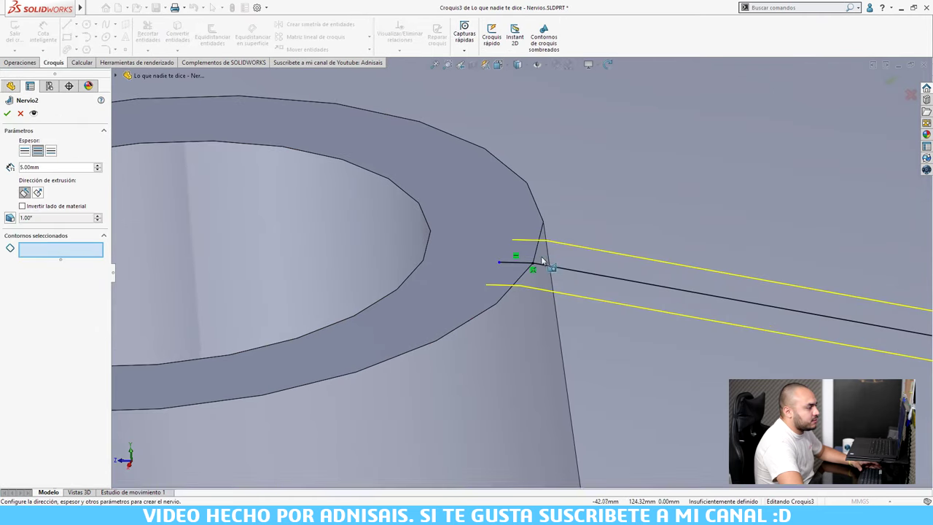
scroll(541, 256, down, 3)
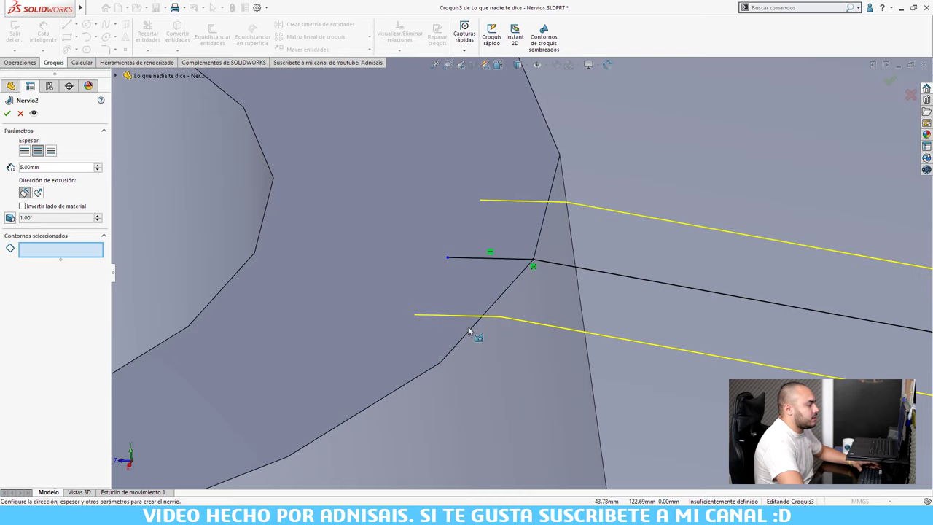
key(ctrl+Right)
key(ctrl+Up)
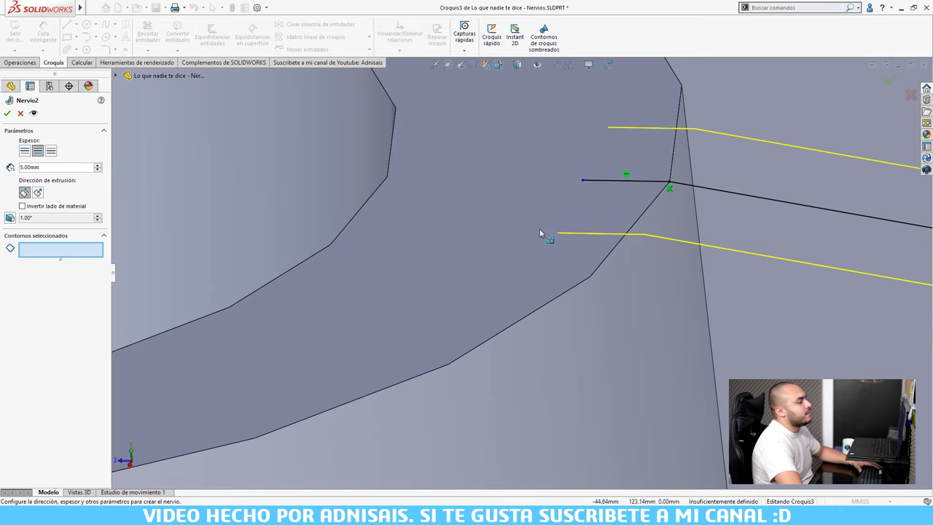
scroll(539, 228, up, 3)
scroll(542, 218, up, 2)
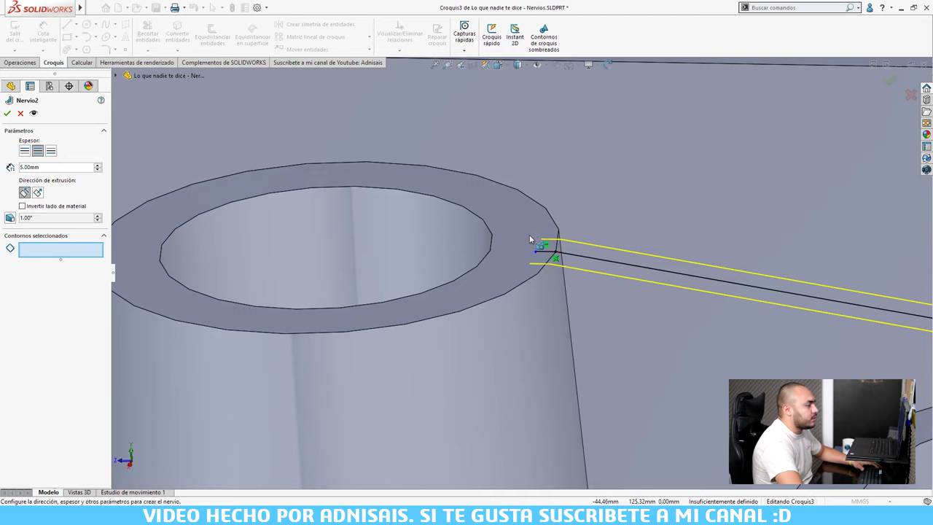
middle_drag(529, 233, 524, 316)
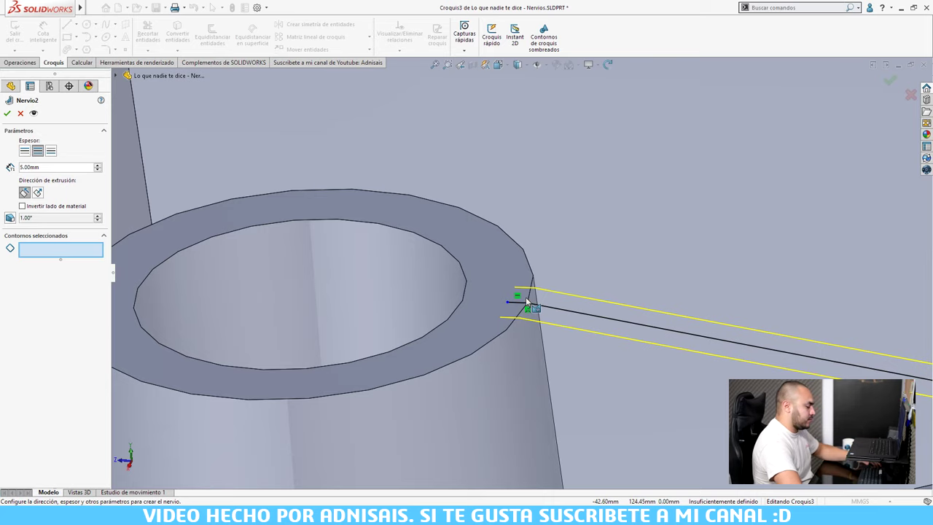
scroll(537, 296, down, 2)
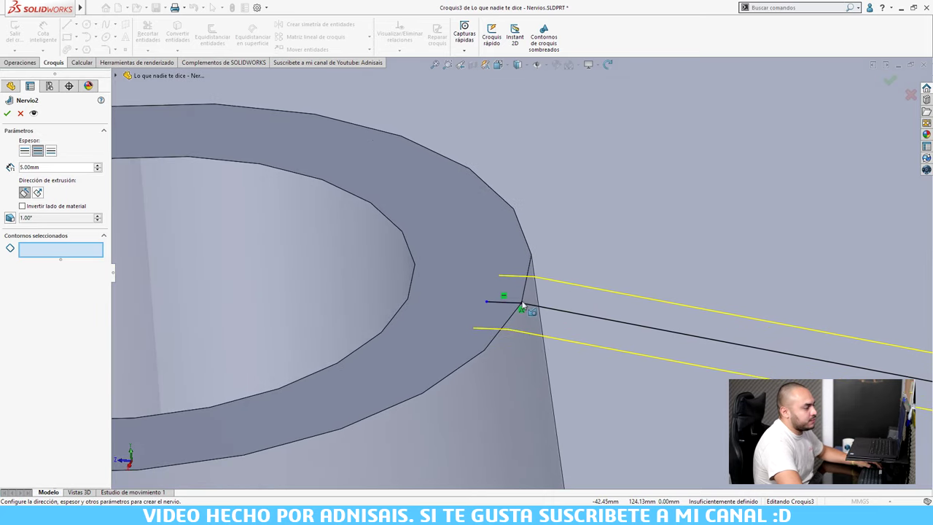
scroll(520, 310, down, 2)
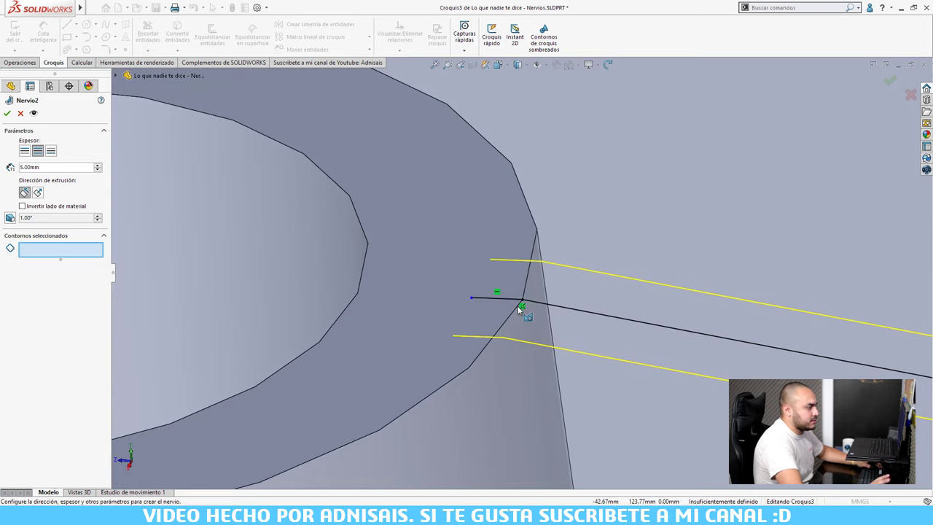
key(Return)
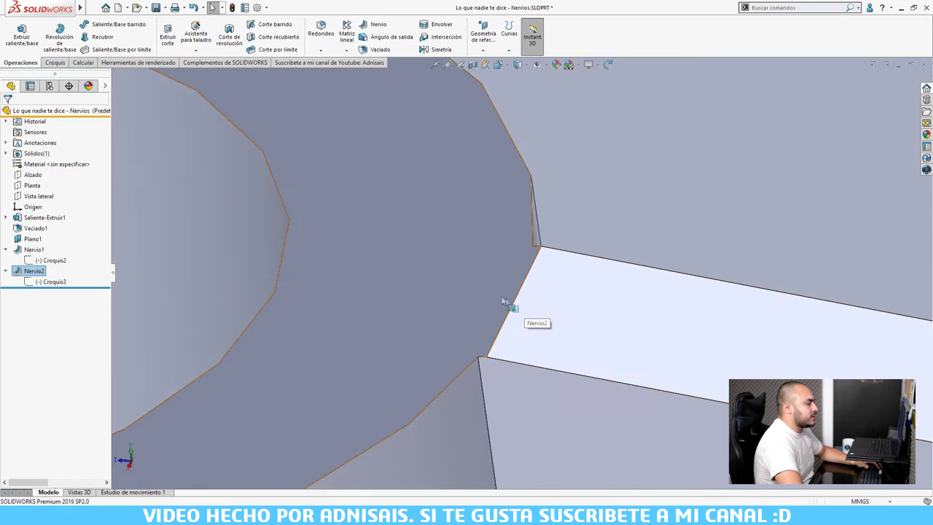
scroll(508, 352, down, 2)
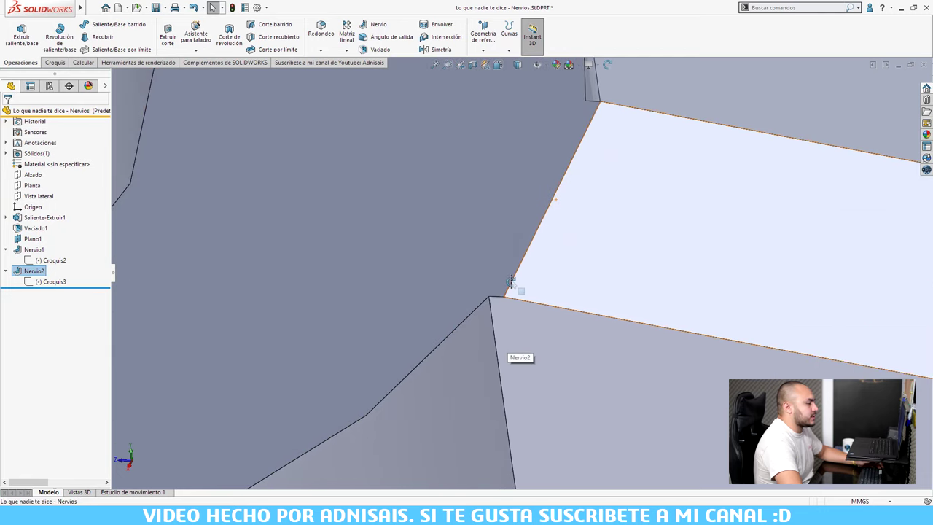
click(493, 304)
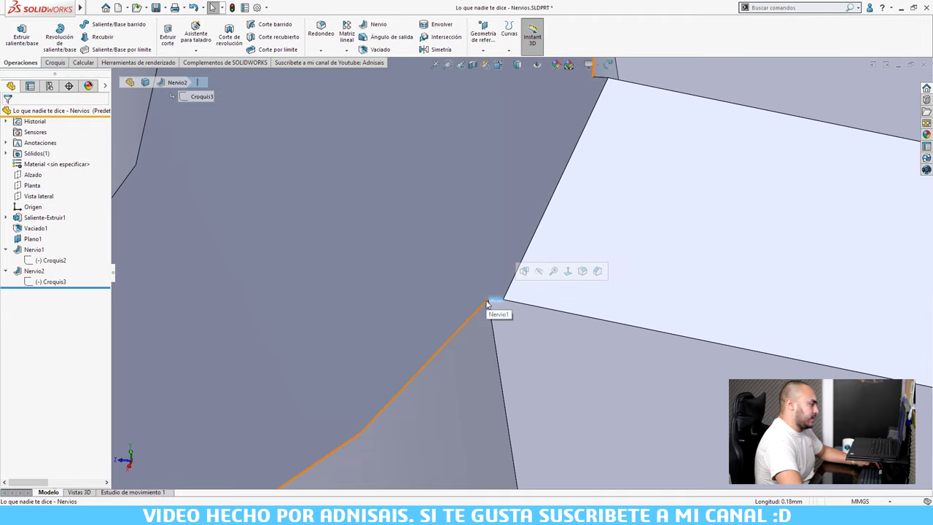
click(485, 304)
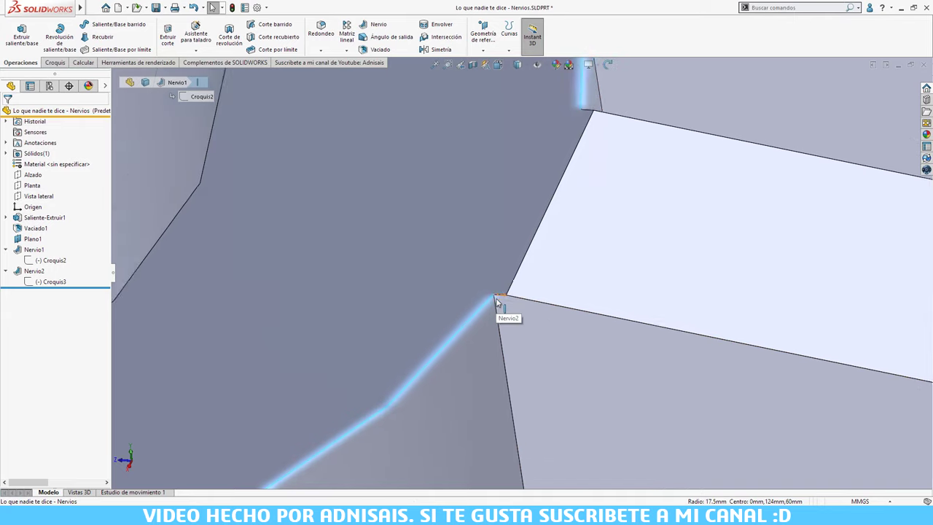
scroll(499, 300, up, 2)
scroll(528, 293, up, 2)
scroll(535, 291, up, 2)
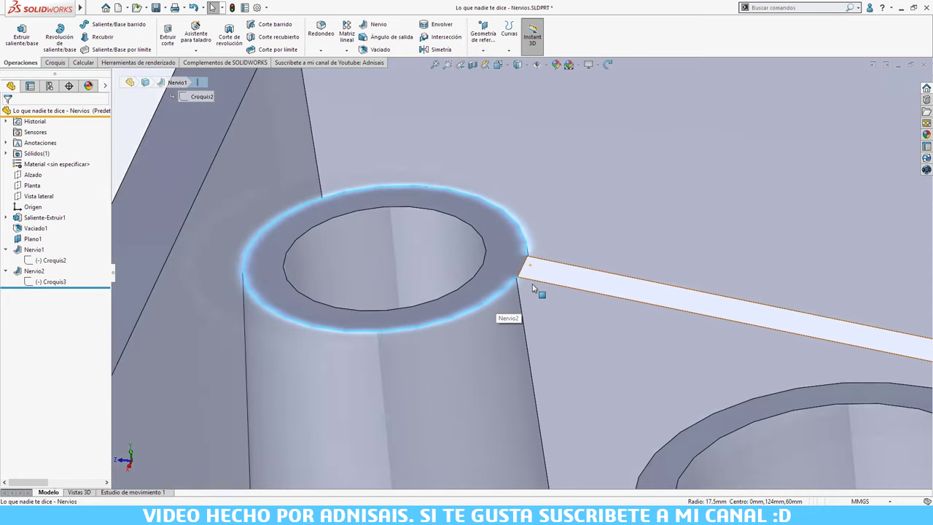
scroll(318, 199, up, 1)
scroll(316, 199, up, 1)
click(186, 176)
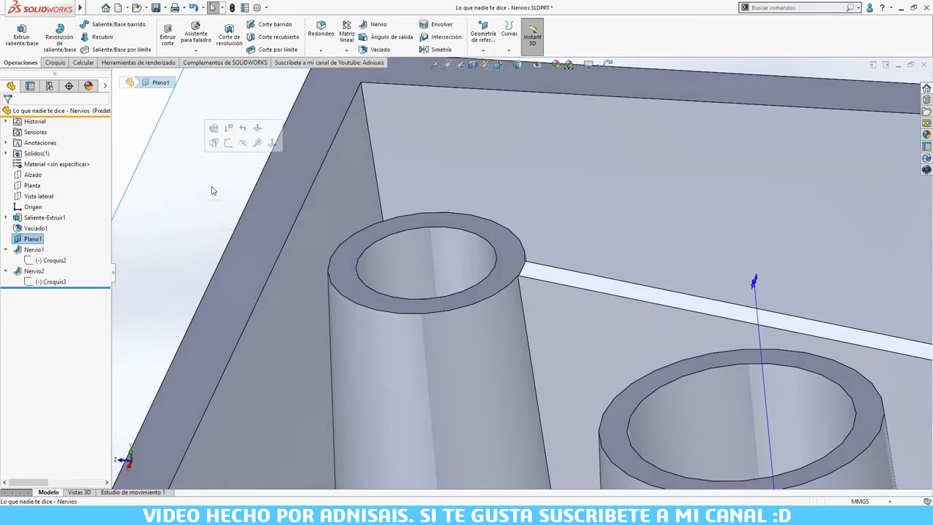
middle_drag(537, 267, 499, 301)
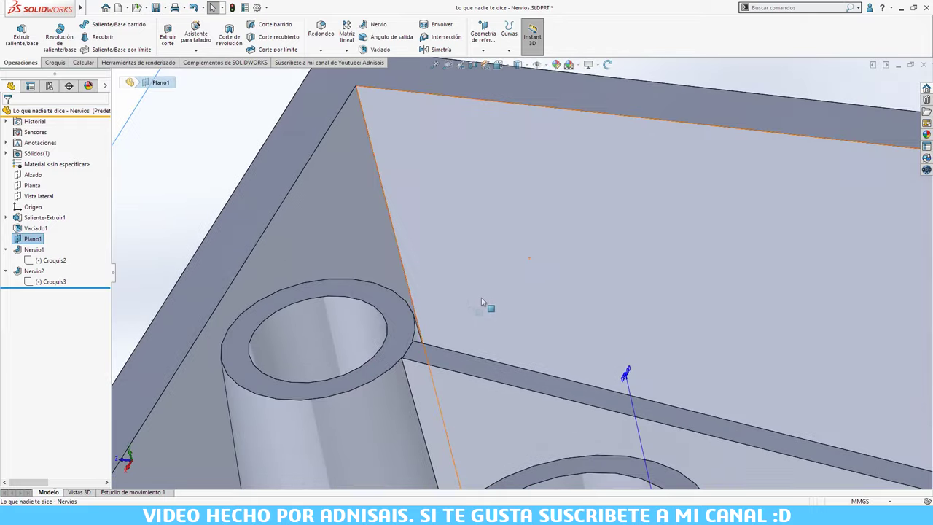
scroll(418, 382, down, 2)
scroll(430, 333, down, 1)
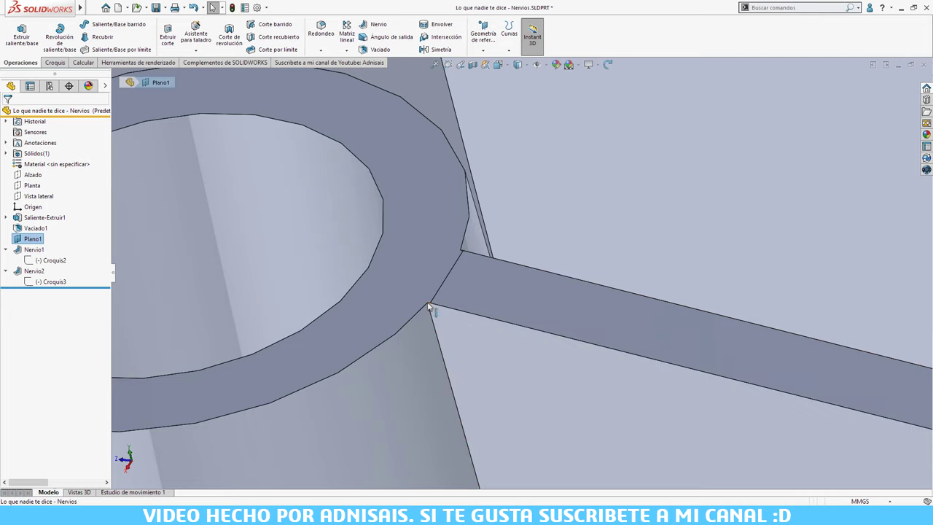
scroll(438, 295, down, 3)
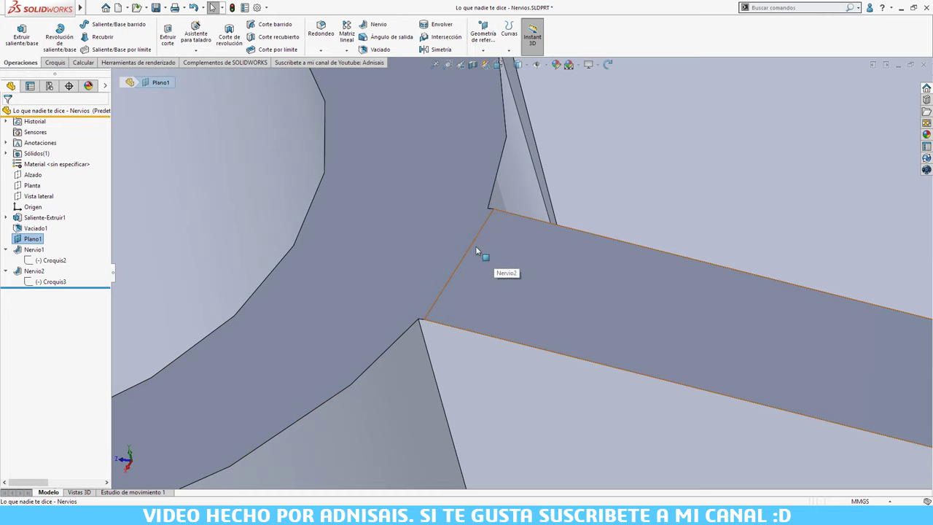
scroll(475, 252, up, 2)
click(475, 309)
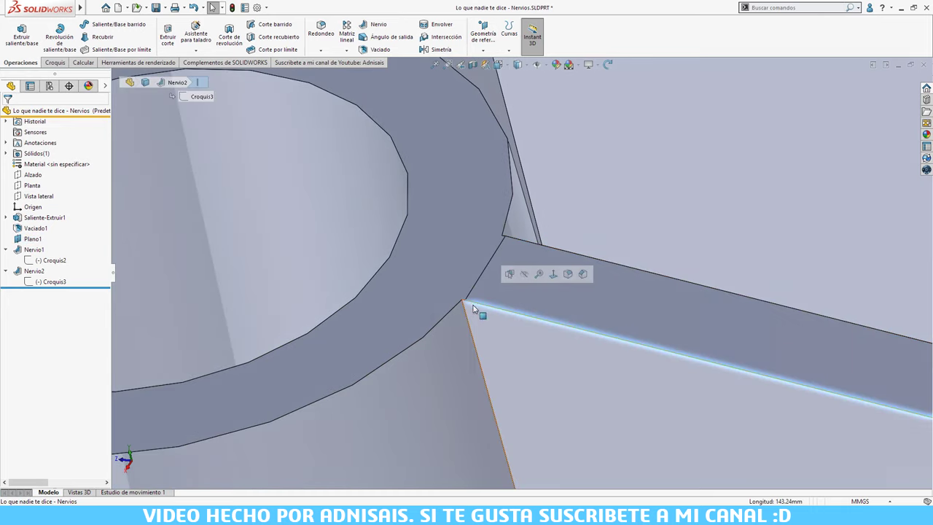
click(500, 250)
scroll(508, 281, up, 2)
scroll(521, 282, up, 2)
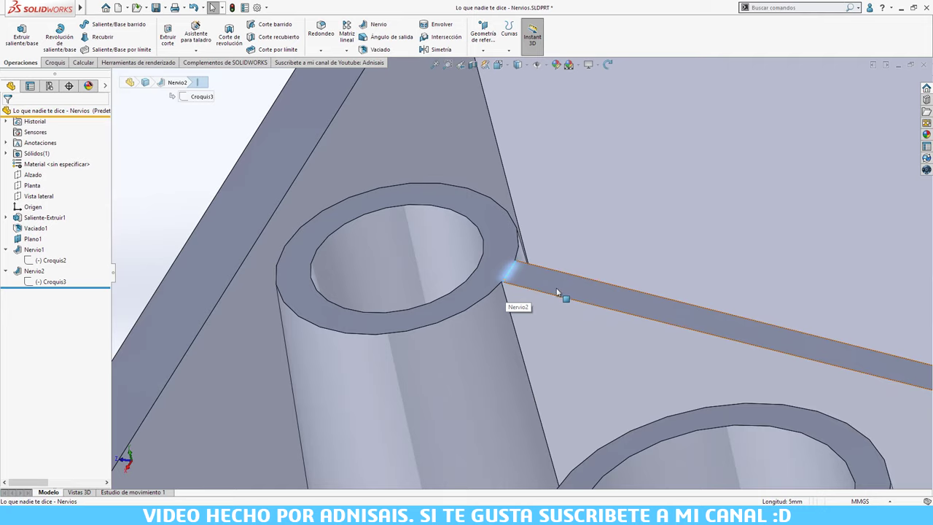
scroll(528, 295, down, 2)
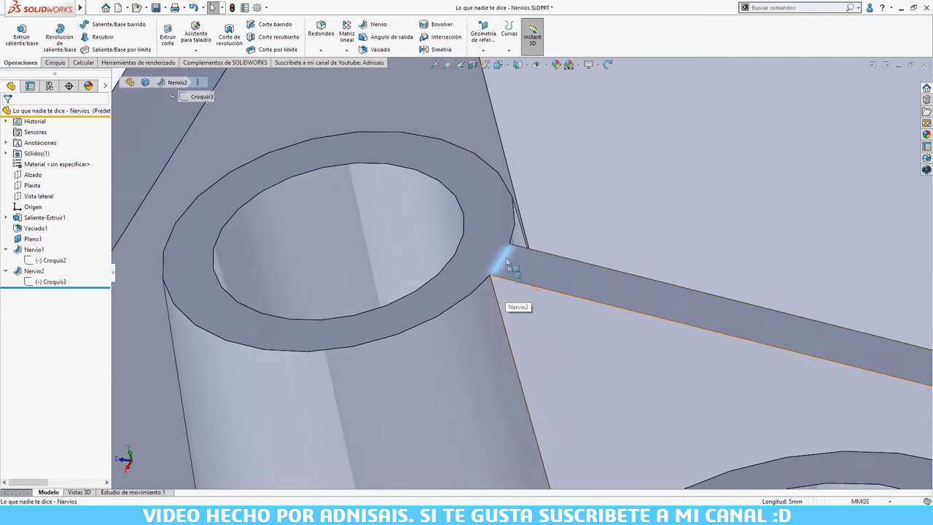
scroll(517, 259, down, 2)
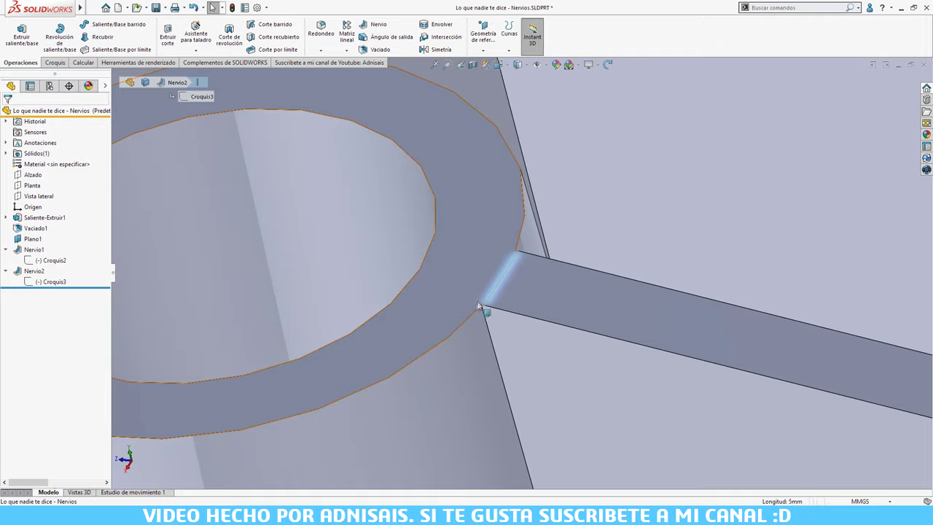
scroll(500, 298, up, 3)
scroll(510, 288, up, 2)
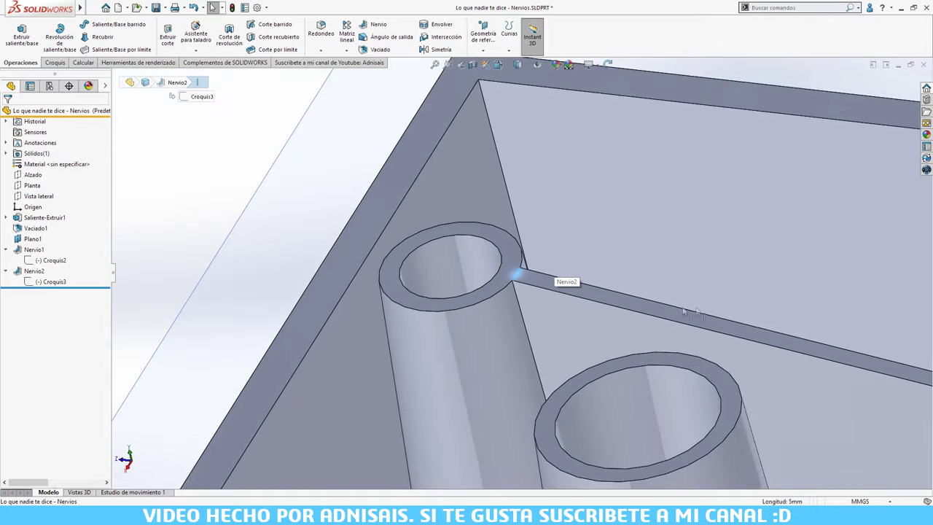
scroll(717, 315, up, 5)
mouse_move(767, 325)
middle_down()
mouse_move(711, 327)
mouse_move(774, 342)
middle_up()
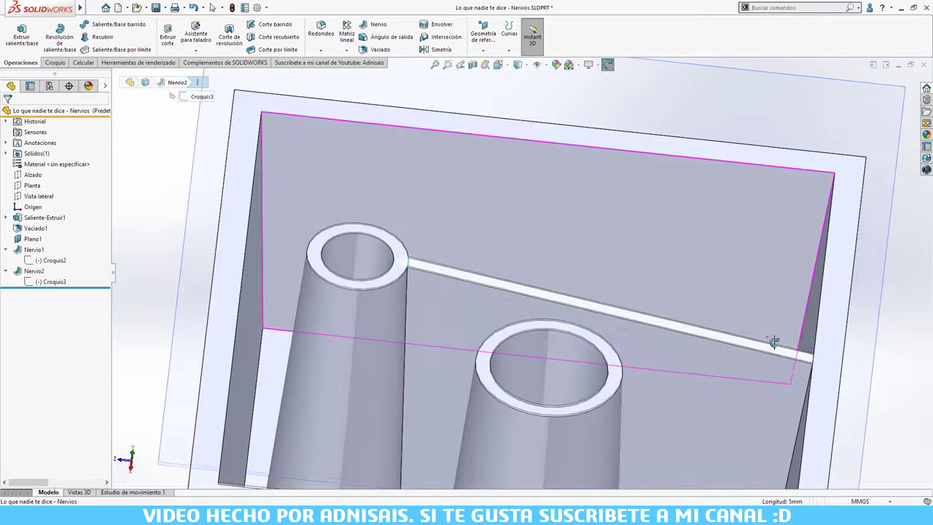
scroll(733, 350, down, 3)
click(530, 295)
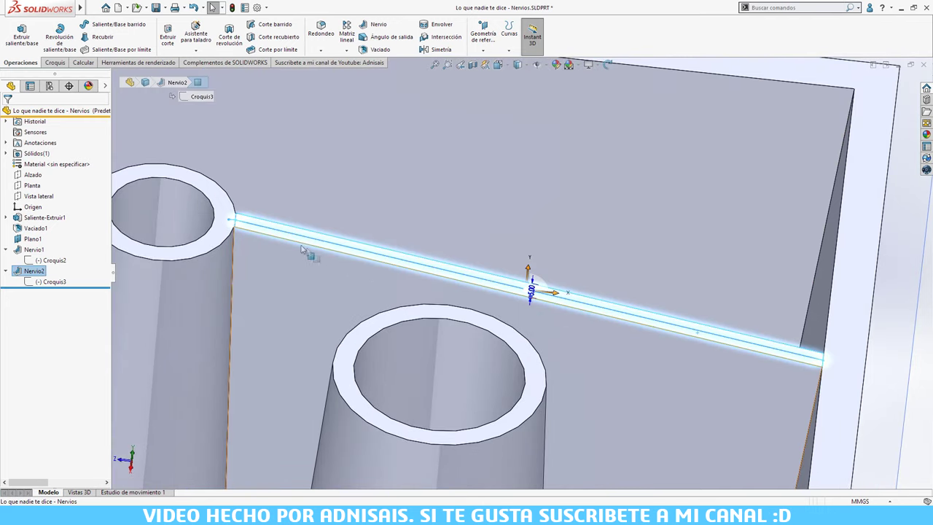
scroll(299, 251, down, 1)
scroll(277, 251, down, 2)
scroll(251, 249, down, 2)
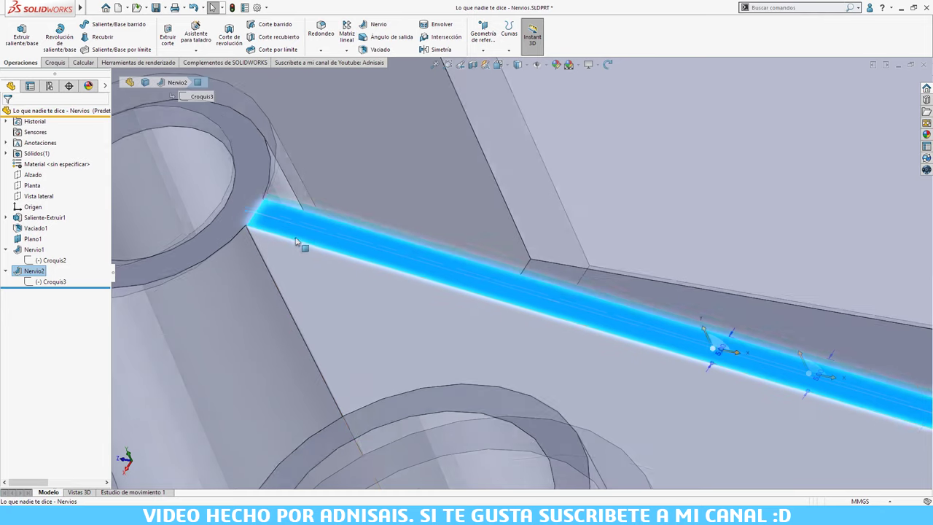
scroll(277, 239, down, 1)
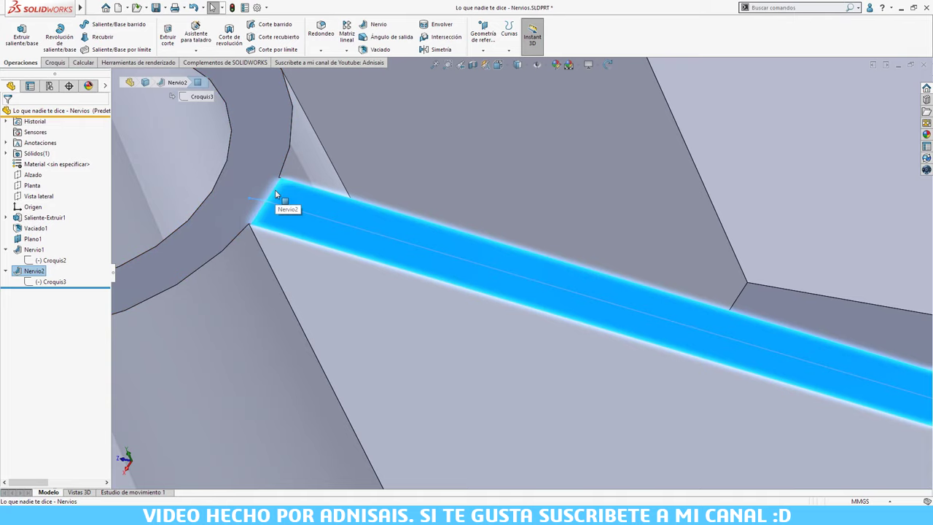
scroll(281, 195, down, 1)
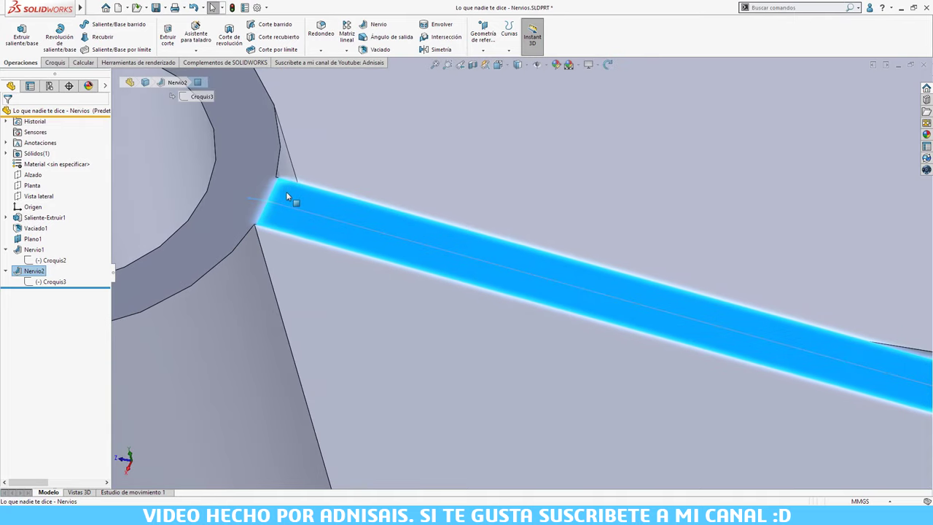
scroll(328, 238, down, 2)
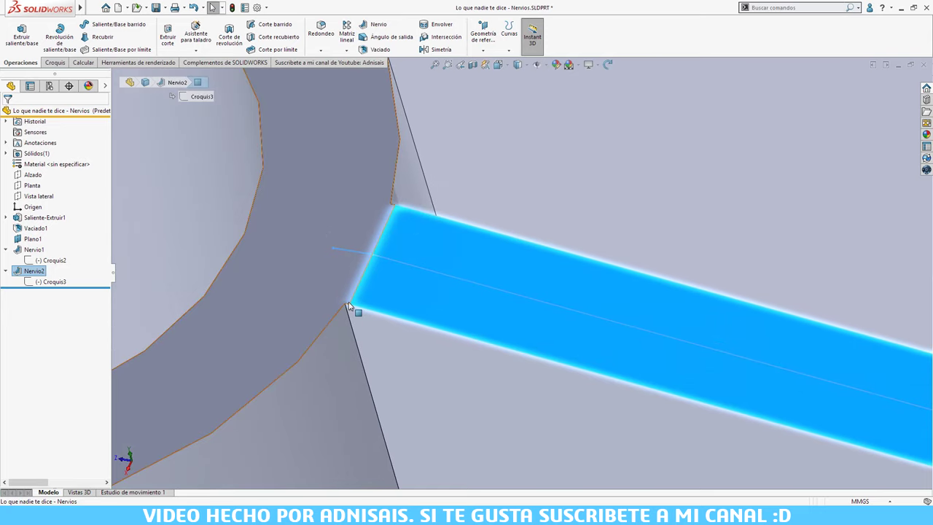
Step: Snap the Croquis3 line endpoint onto the boss's outer edge as Coincidente2 and exit the sketch
click(54, 281)
click(63, 250)
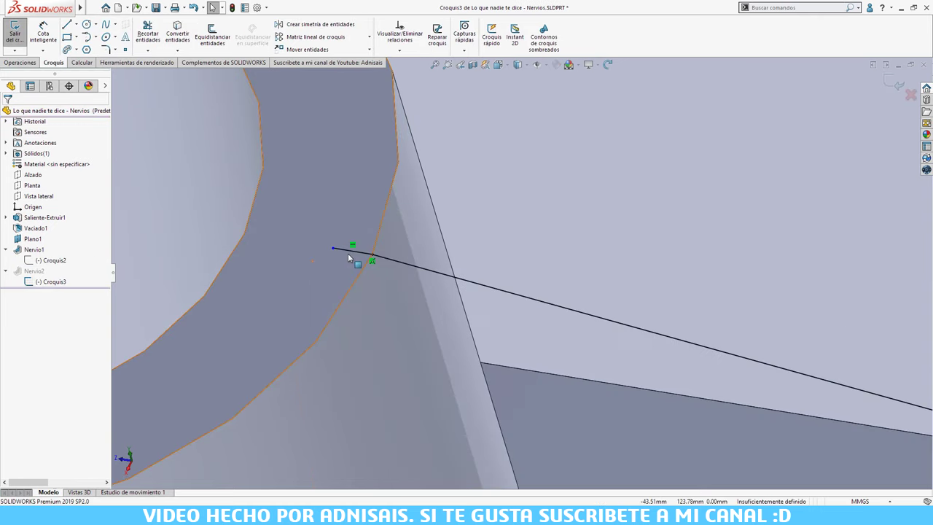
drag(374, 261, 375, 256)
click(374, 256)
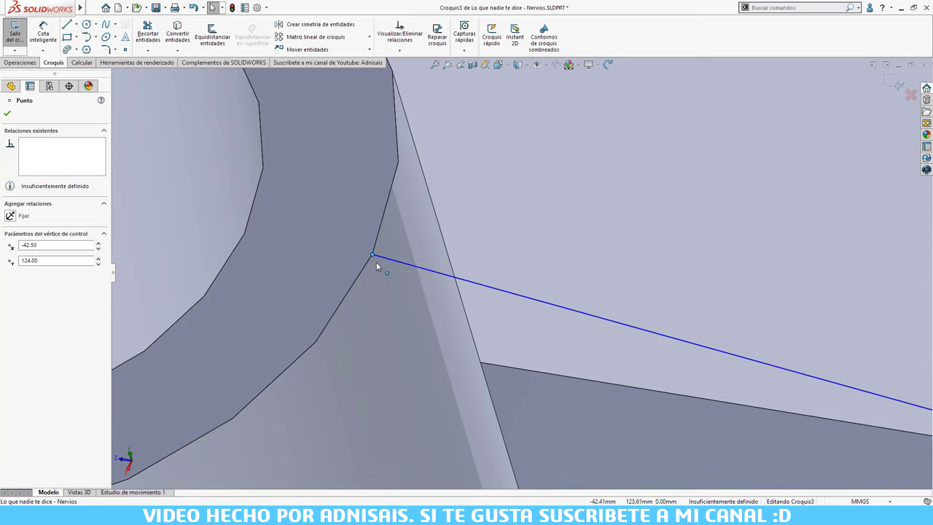
drag(377, 269, 381, 269)
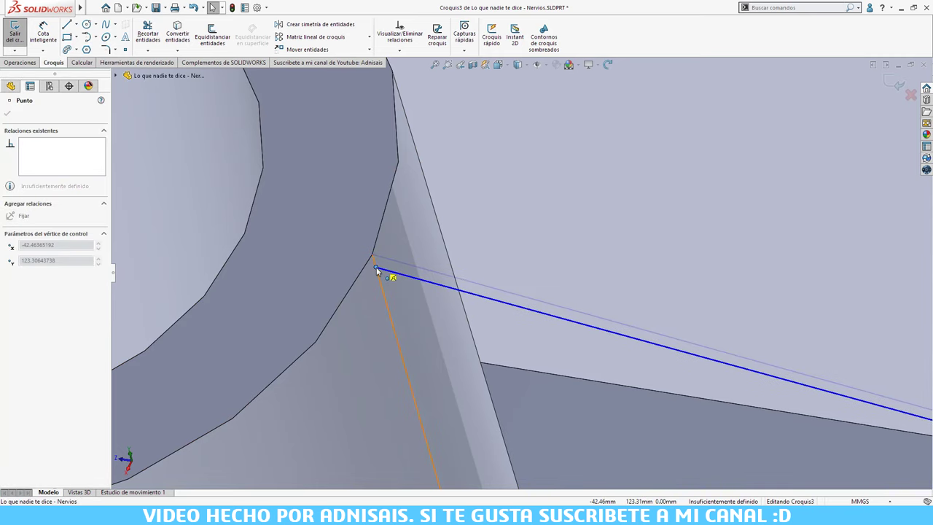
click(899, 85)
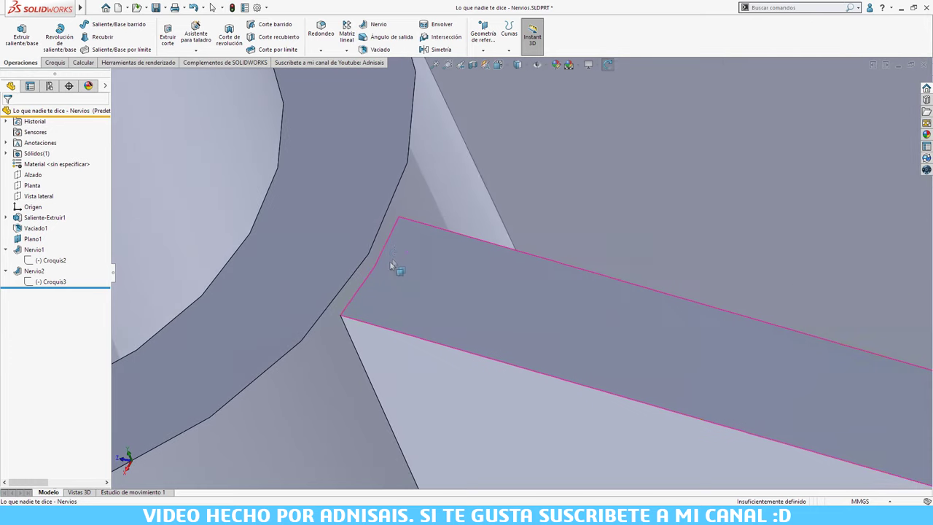
Step: Zoom and orbit around the Nervio1 rib to check where it meets the cylinders
click(405, 230)
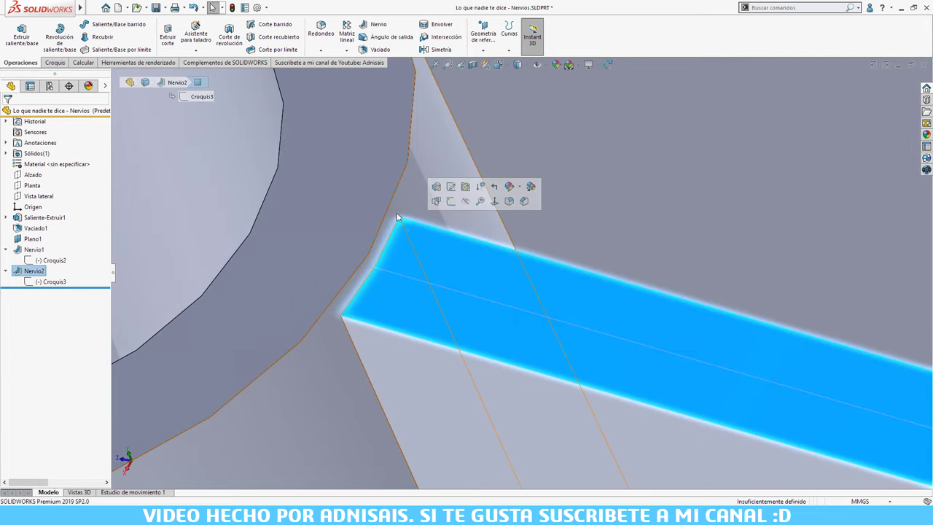
click(400, 234)
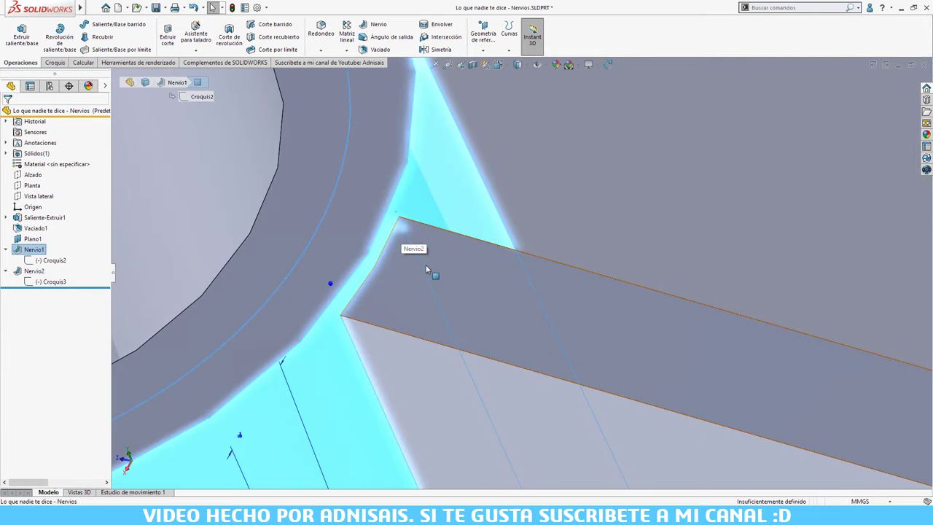
scroll(429, 271, up, 2)
scroll(408, 248, up, 1)
scroll(343, 222, up, 1)
click(328, 213)
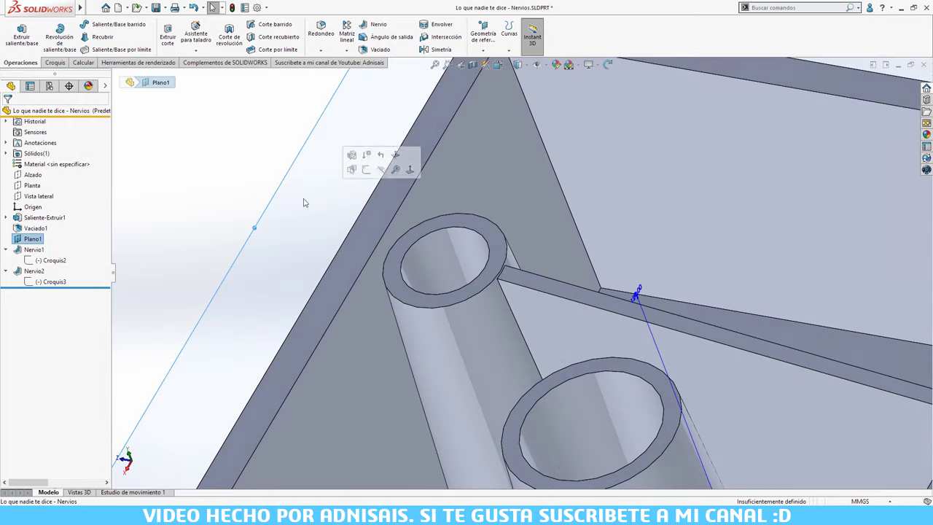
scroll(517, 277, down, 2)
scroll(505, 286, down, 1)
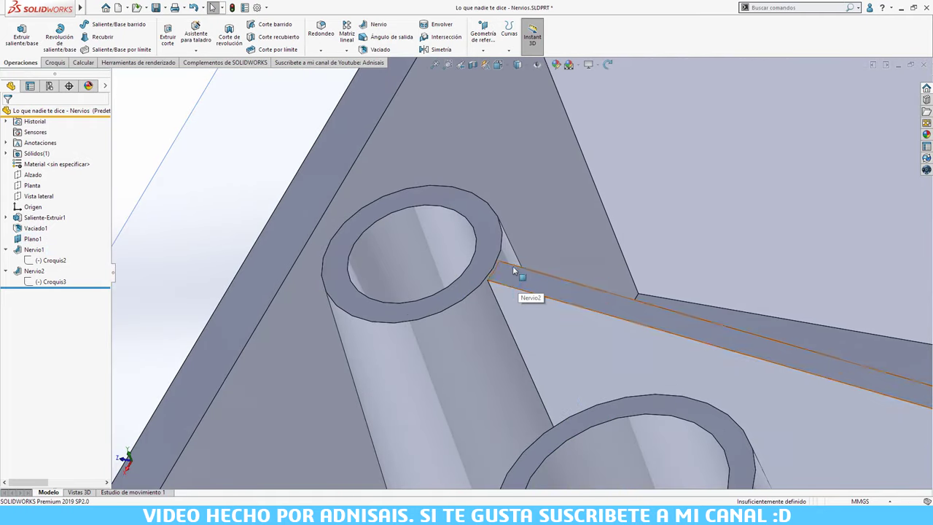
click(469, 286)
middle_drag(469, 286, 483, 206)
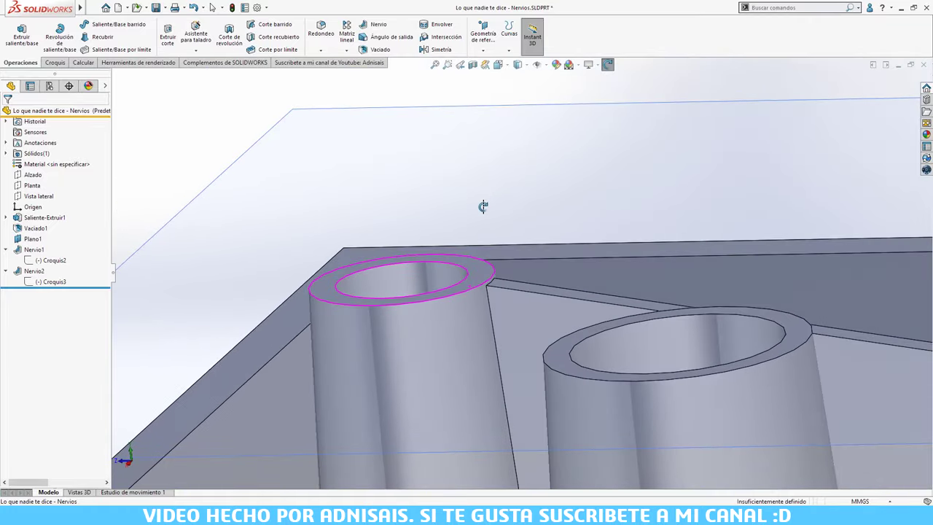
click(483, 207)
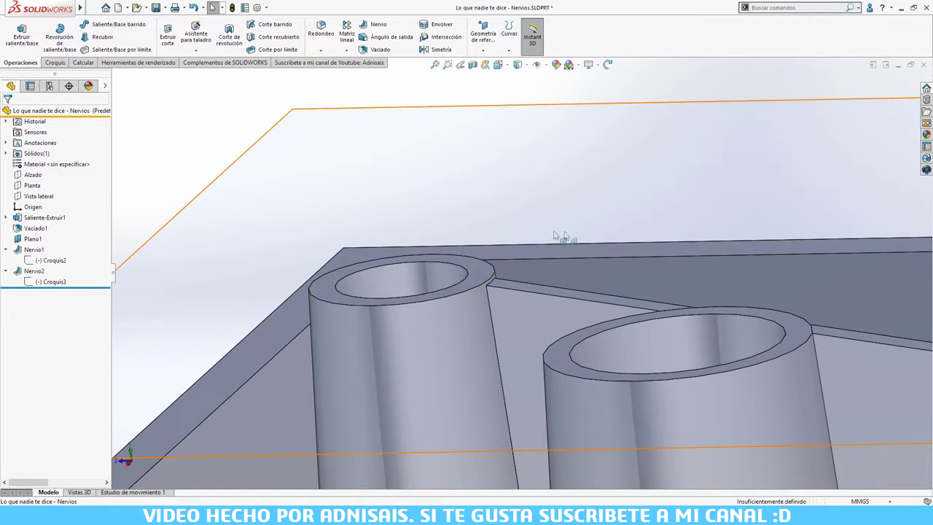
Step: Switch to isometric view, hide the Plano1 plane, and start a sketch on the inner floor face
key(ctrl+7)
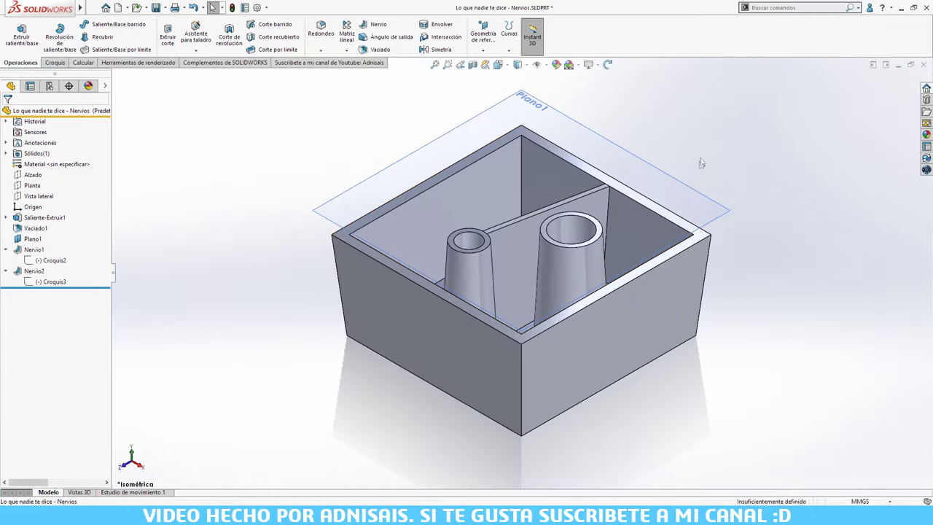
click(631, 154)
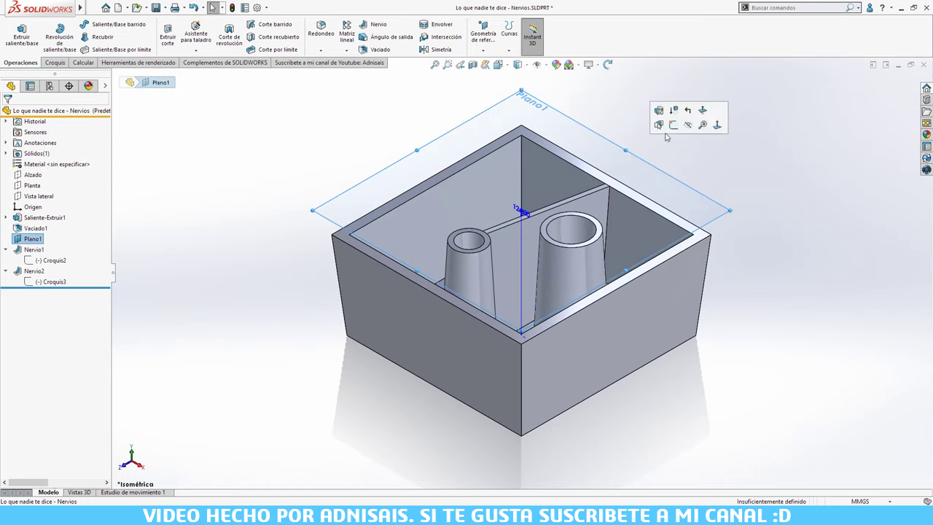
click(688, 126)
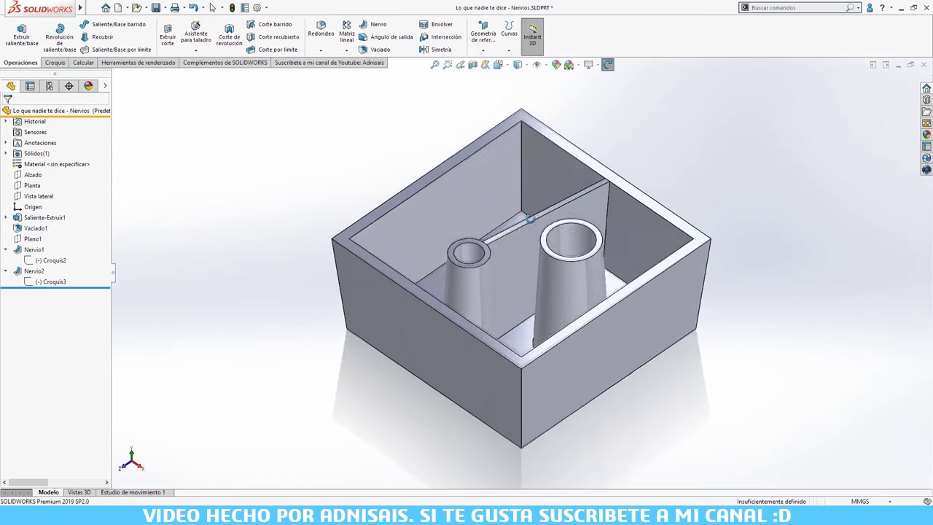
key(Down)
key(Down)
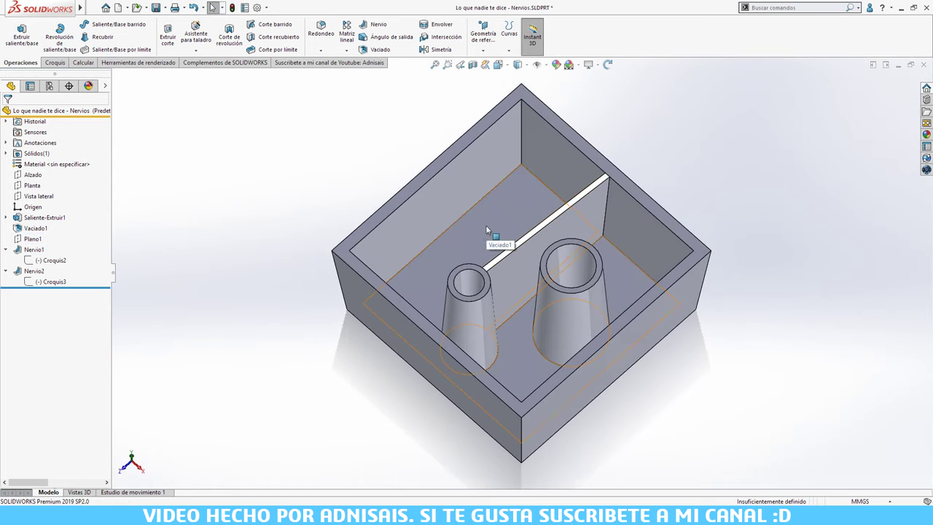
click(487, 228)
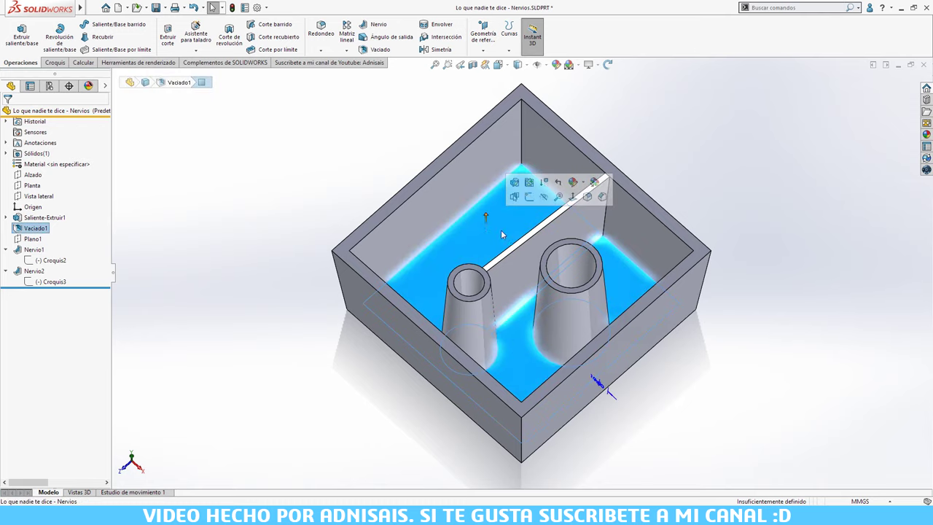
click(55, 63)
Step: Draw a short straight line in the new Croquis4 sketch on the box floor
click(14, 32)
click(66, 24)
key(Escape)
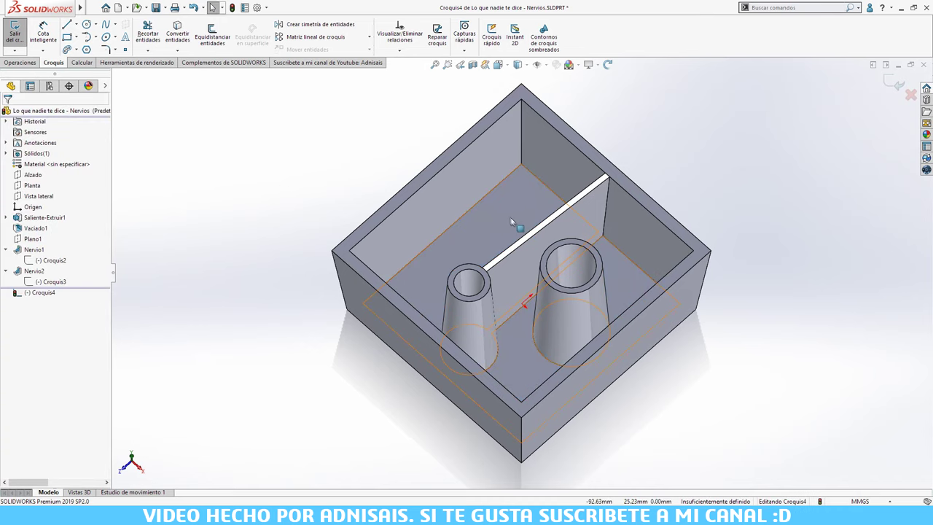
key(Return)
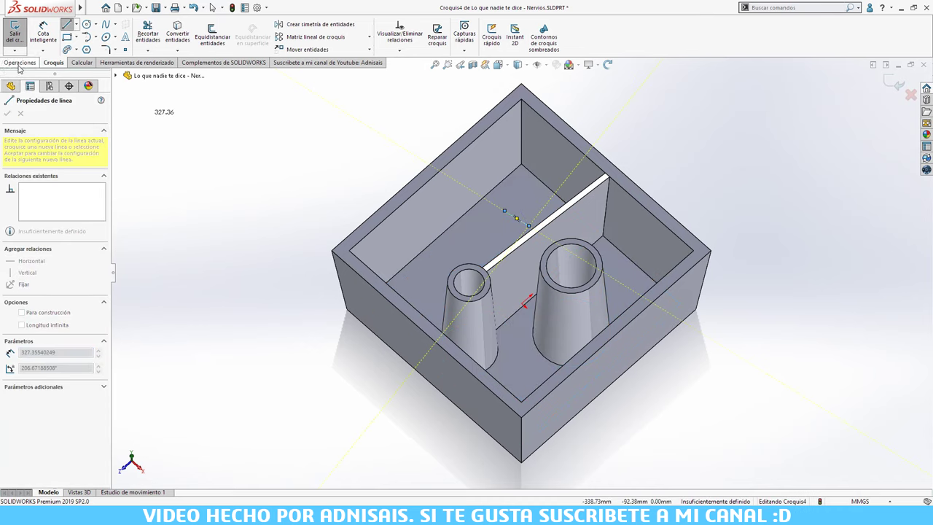
Step: Try a Nervio rib from the line, flipping its extrusion direction, then cancel and exit the sketch
click(20, 62)
click(378, 24)
middle_drag(519, 252, 539, 292)
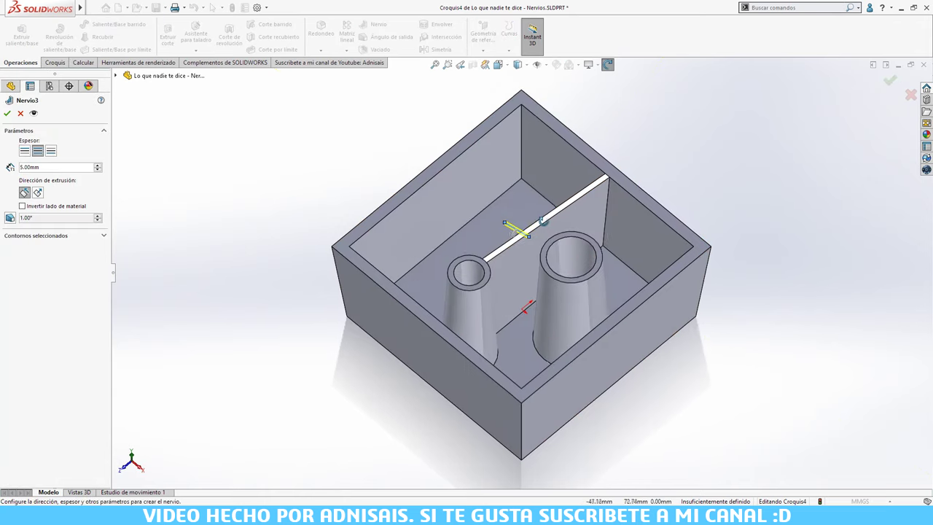
click(38, 193)
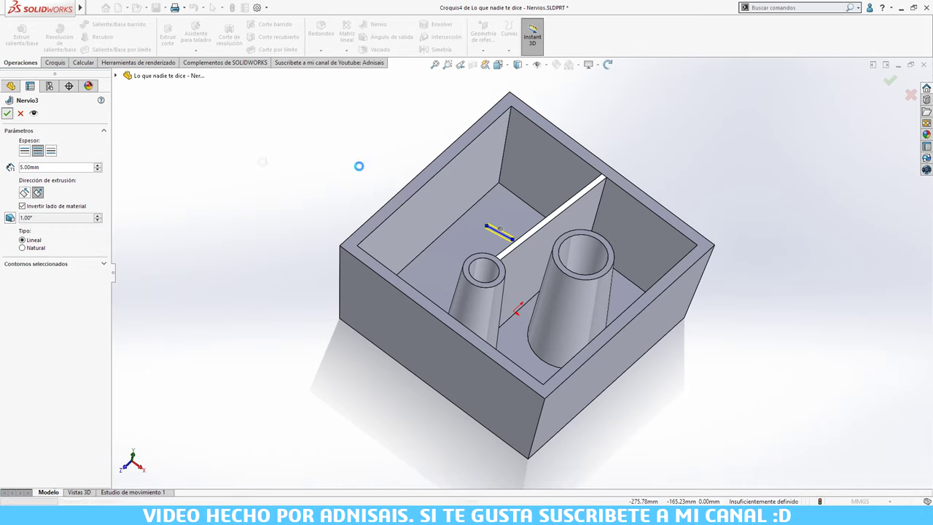
middle_drag(438, 240, 483, 207)
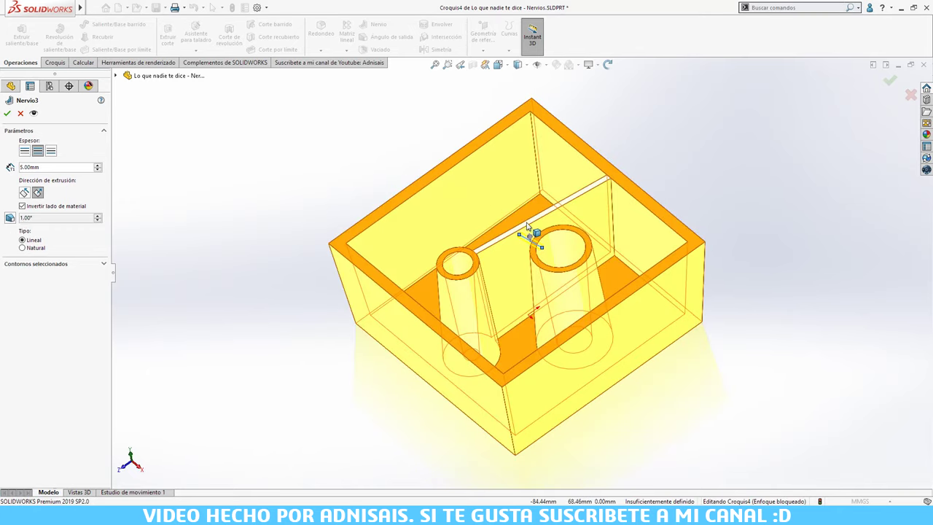
scroll(531, 233, down, 3)
scroll(467, 259, down, 3)
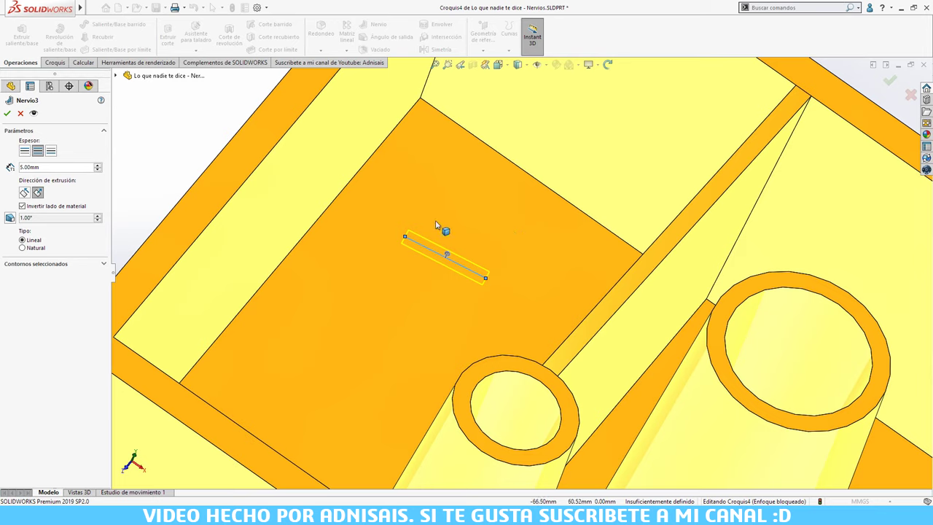
key(f)
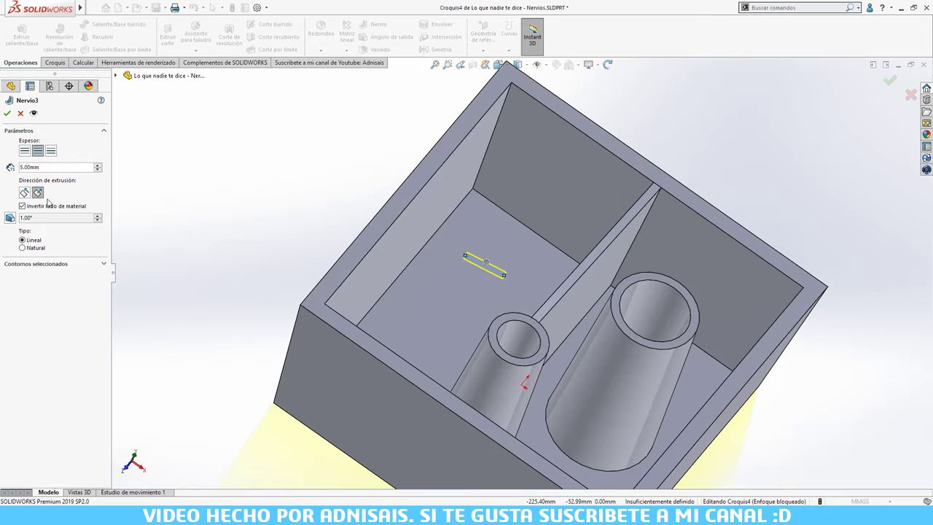
click(20, 113)
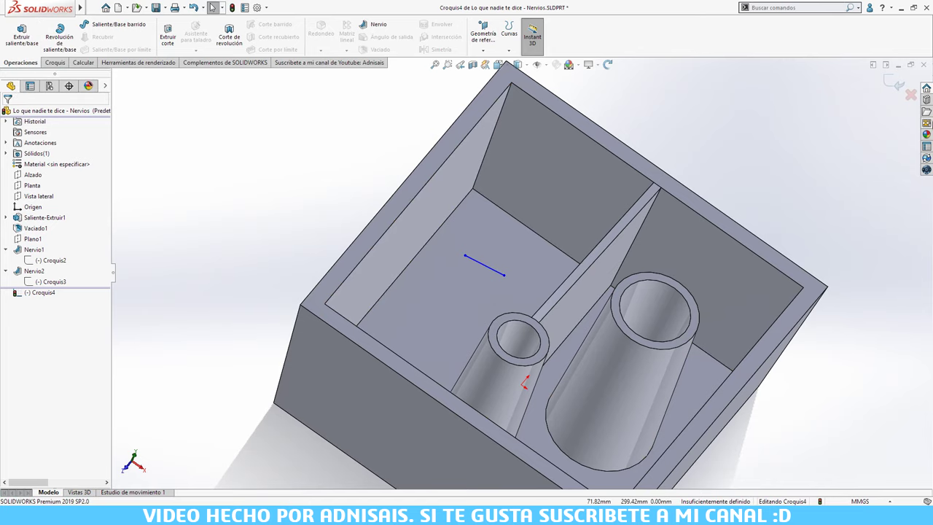
click(899, 85)
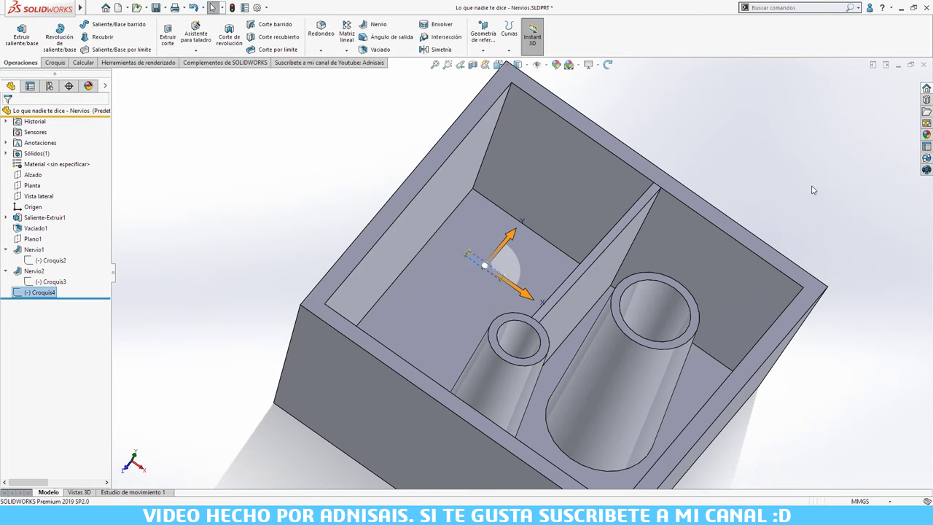
Step: Drag the Plano1 reference plane lower toward the floor and dismiss the rebuild error
click(802, 195)
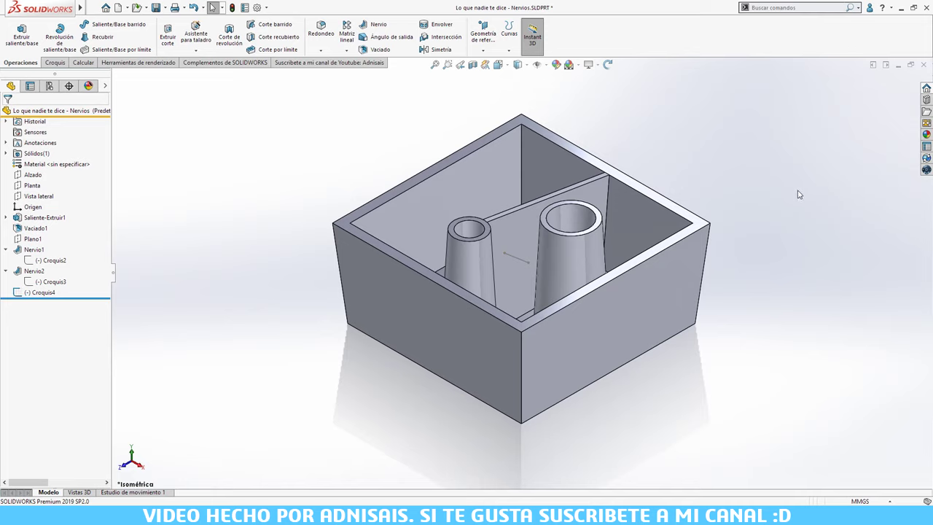
middle_drag(749, 184, 744, 203)
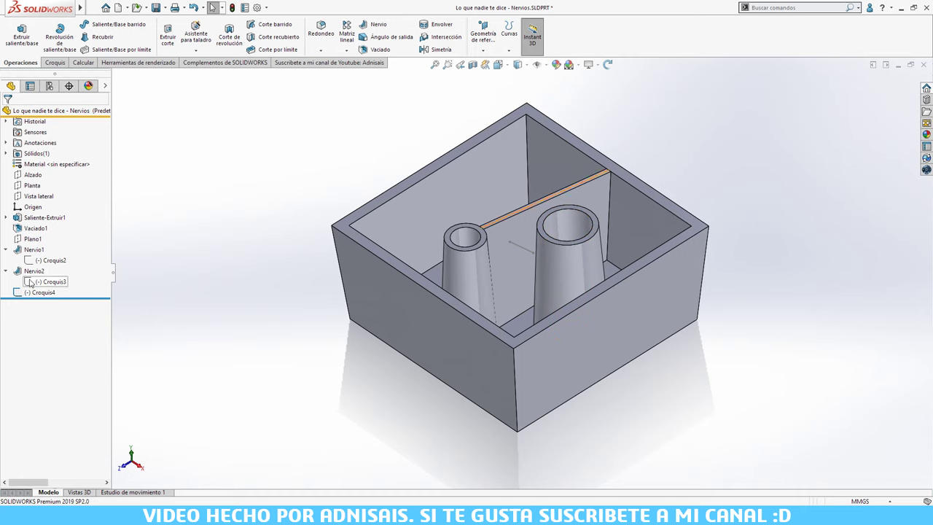
click(32, 239)
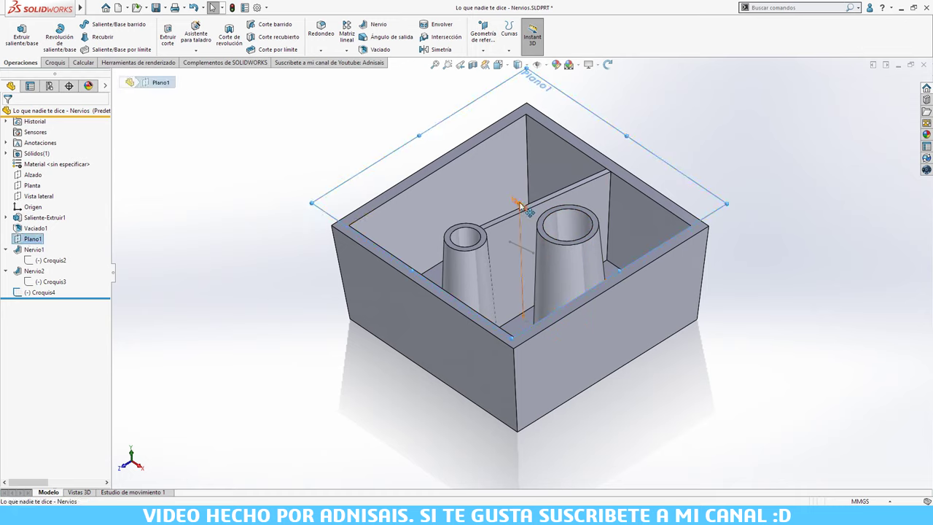
drag(519, 206, 520, 227)
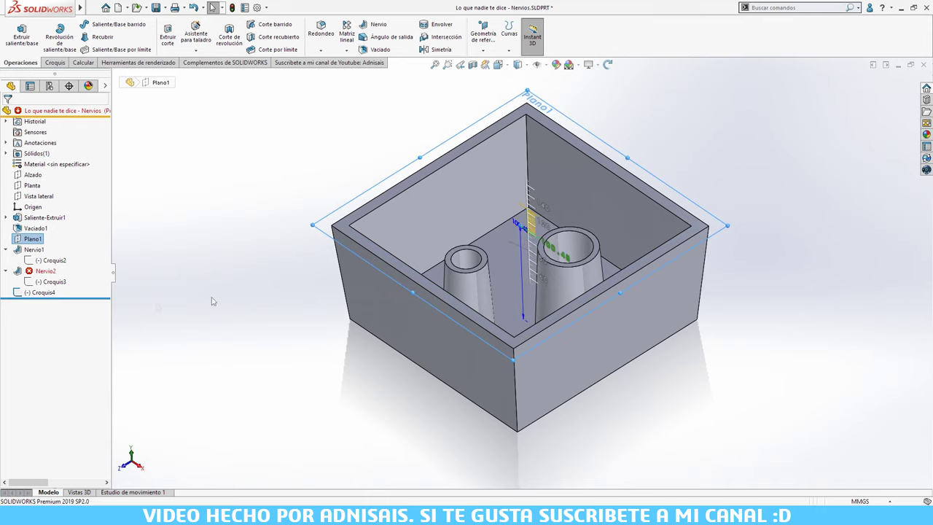
key(Return)
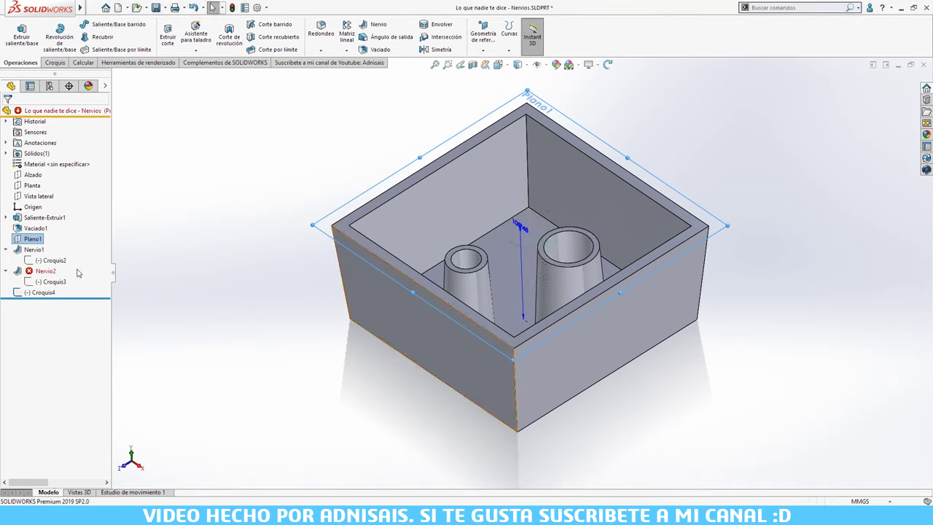
Step: Delete the failed Nervio2 rib with its sketch, then remove the leftover Croquis3 sketch
click(44, 270)
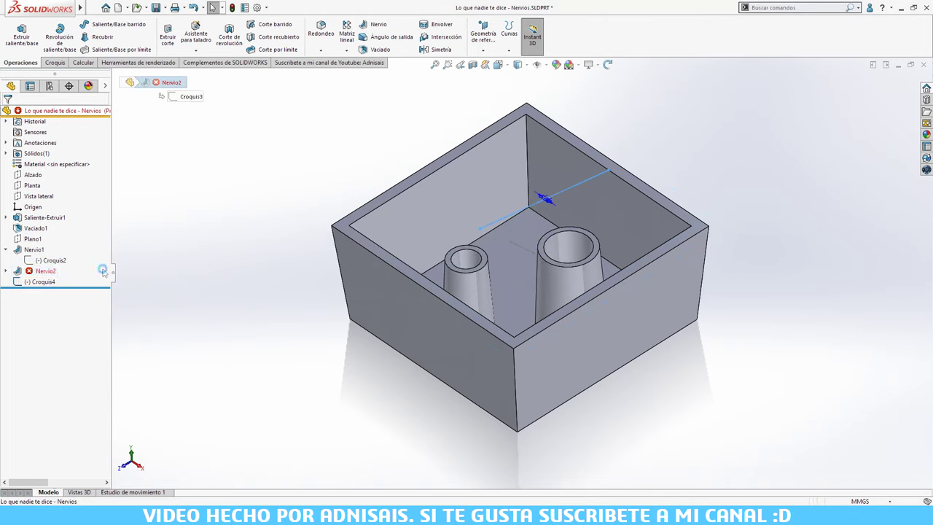
click(45, 281)
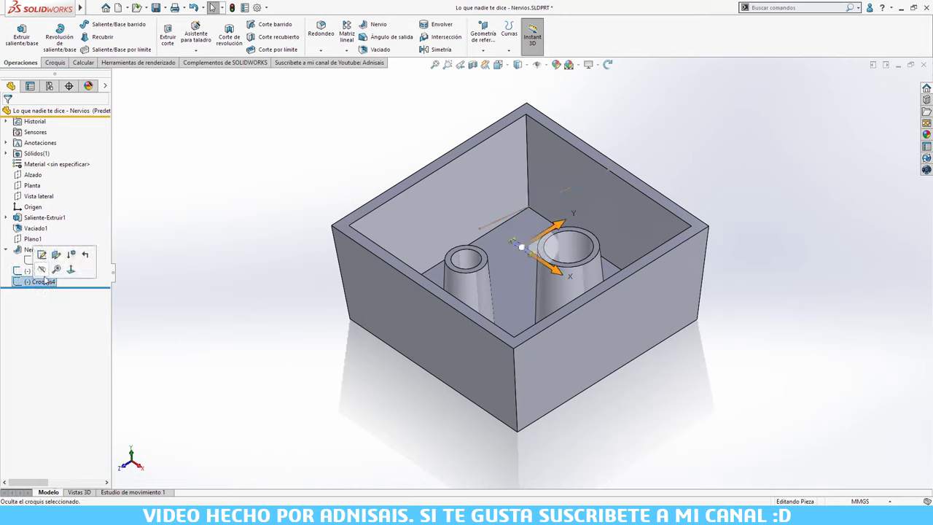
key(Delete)
key(Return)
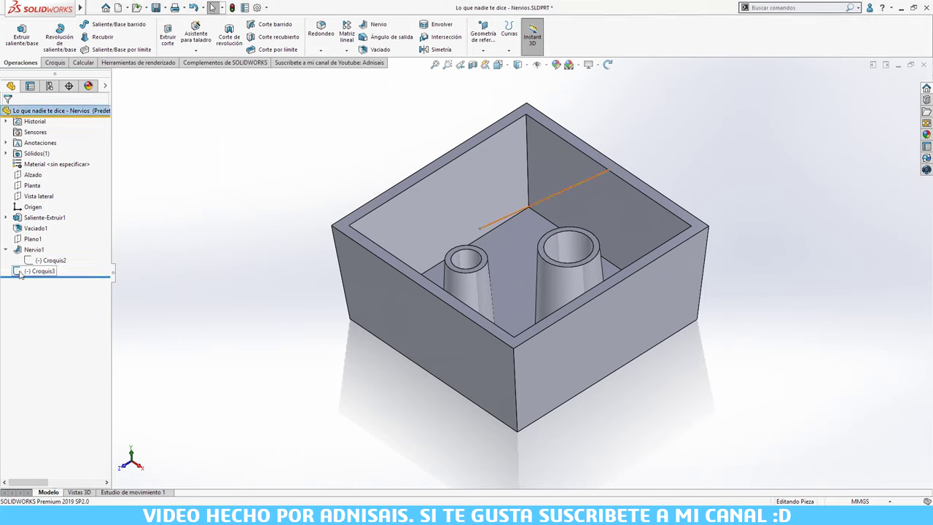
click(50, 260)
Step: Edit Croquis2 and draw two lines crossing through the Ø30 circle's centre
click(64, 232)
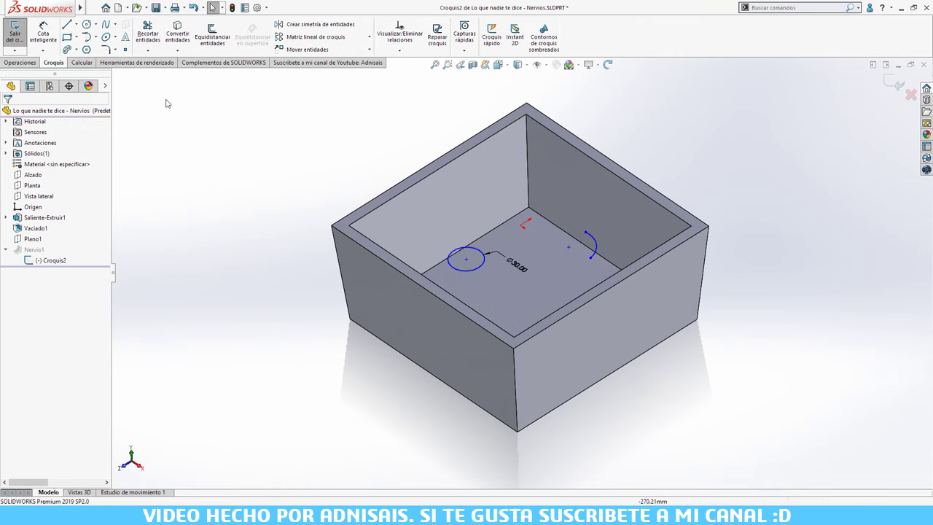
scroll(503, 280, down, 2)
scroll(503, 281, down, 1)
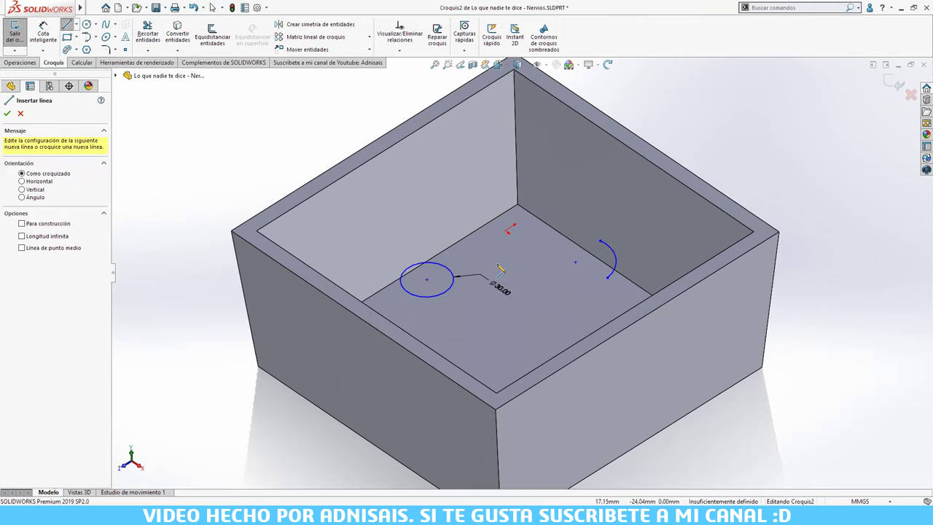
scroll(502, 281, down, 2)
click(343, 323)
double_click(474, 239)
click(397, 289)
double_click(454, 319)
key(Escape)
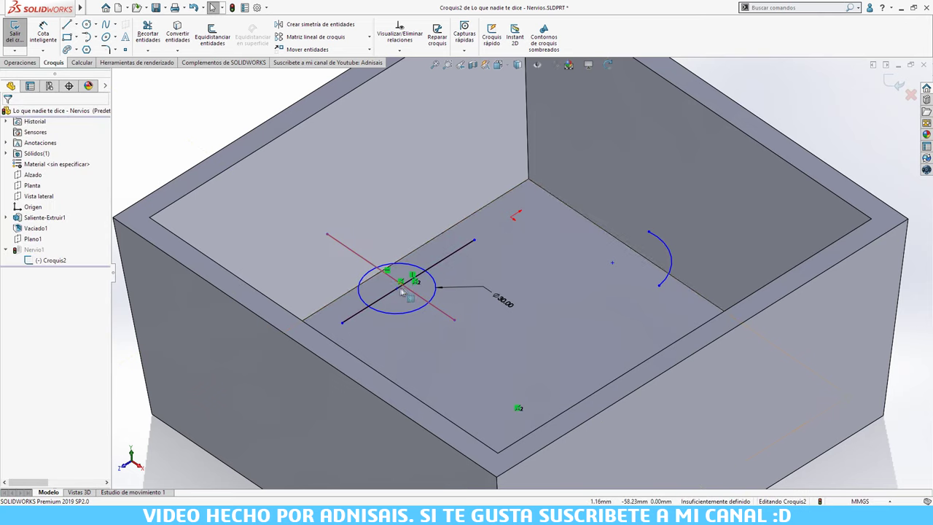
Step: Fix the circle centre point and second line in place, then rebuild Nervio1
click(410, 291)
ctrl+click(419, 296)
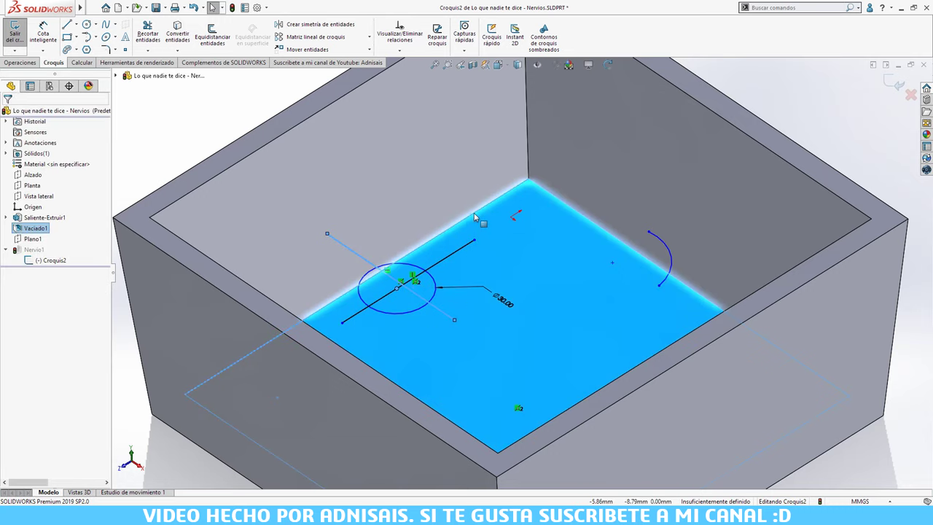
click(534, 177)
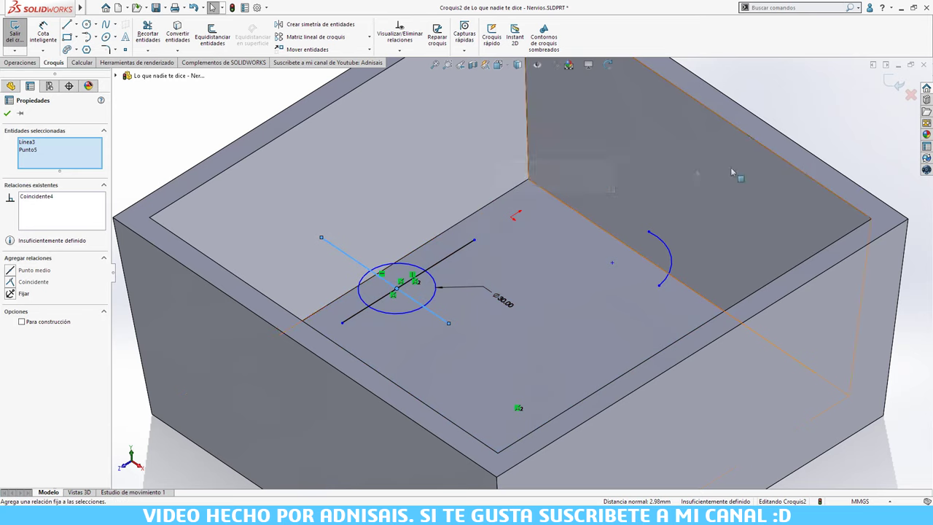
click(898, 88)
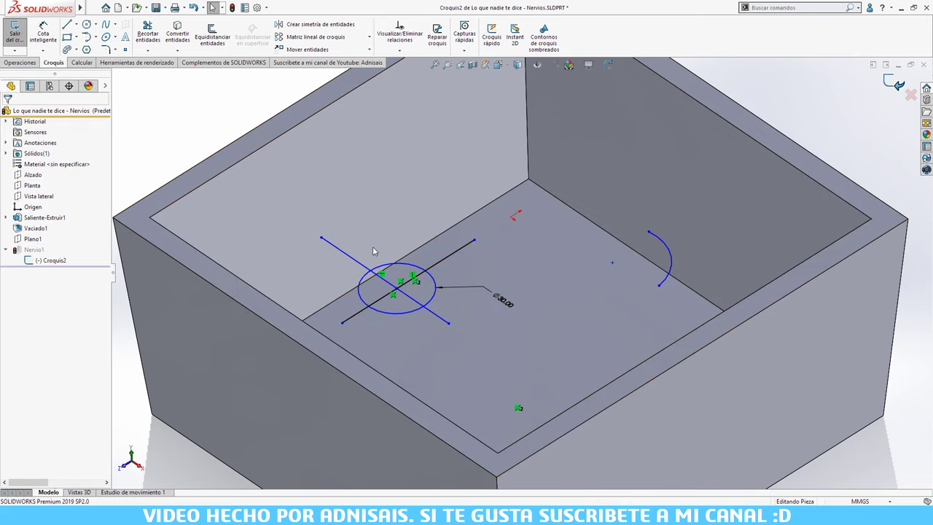
Step: Reopen Nervio1's rib settings, check the preview from the side, accept them, and select Plano1
click(45, 262)
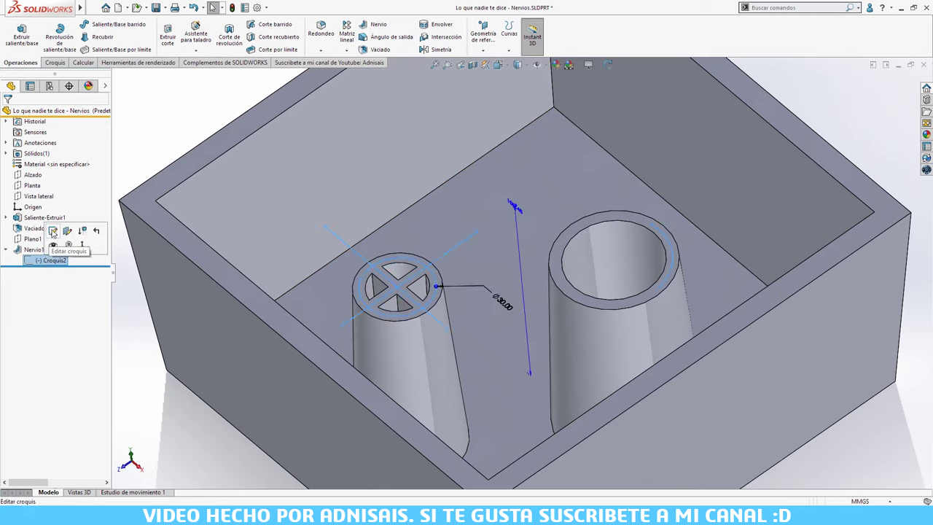
click(53, 232)
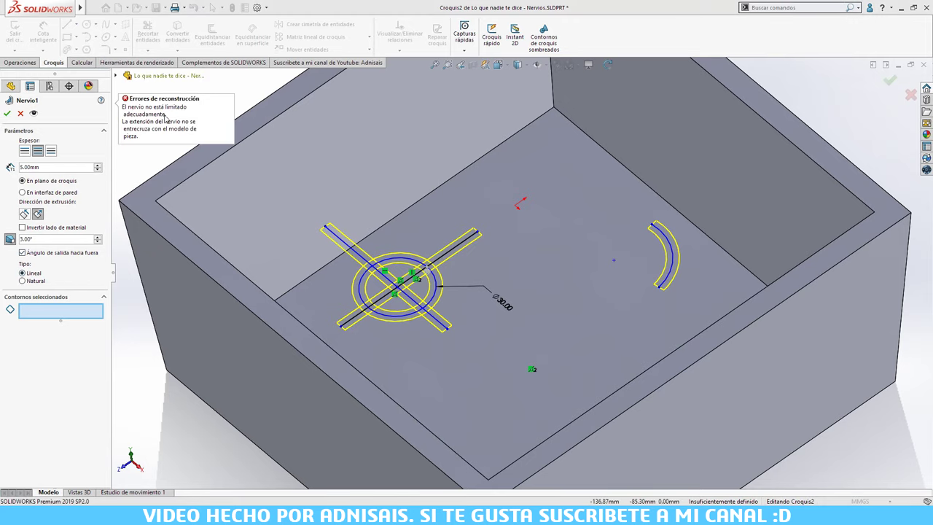
middle_drag(378, 200, 365, 77)
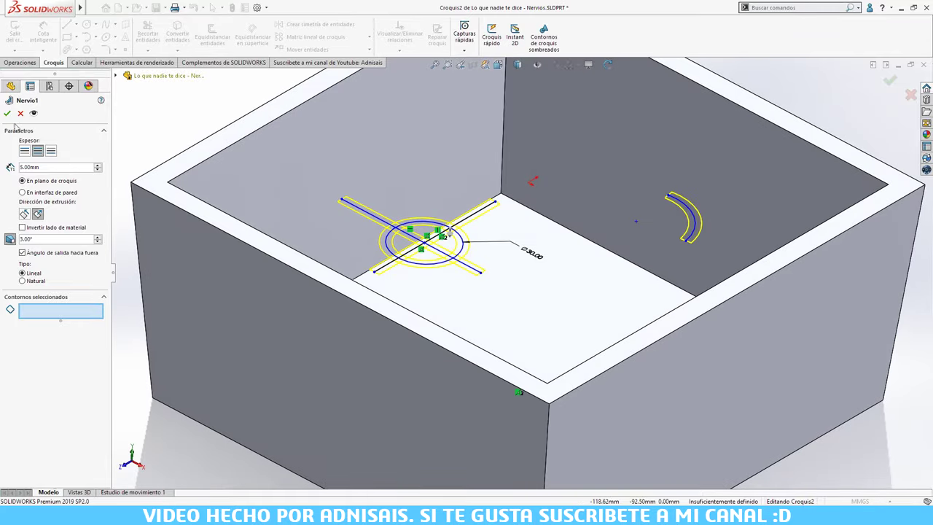
click(20, 113)
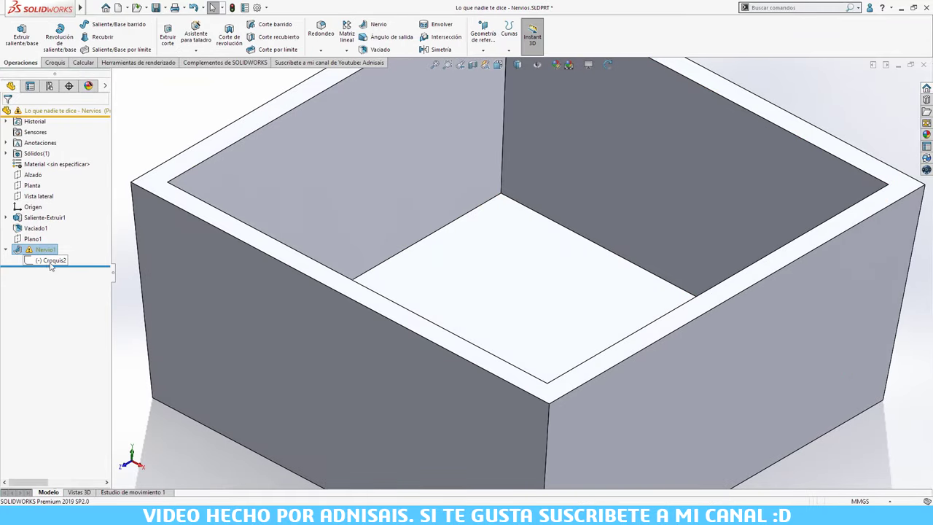
click(33, 238)
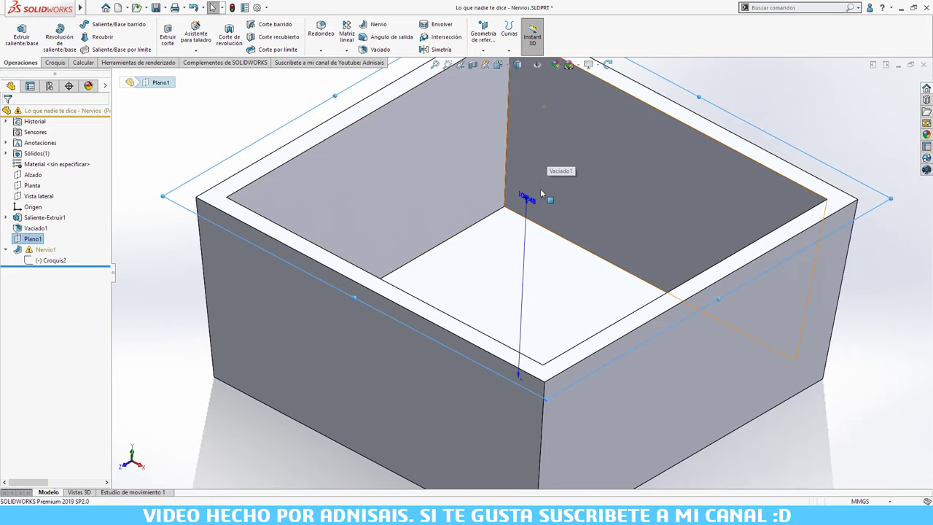
Step: Drag Plano1 lower so the ribs rebuild, then open Croquis2 for editing
drag(529, 200, 538, 231)
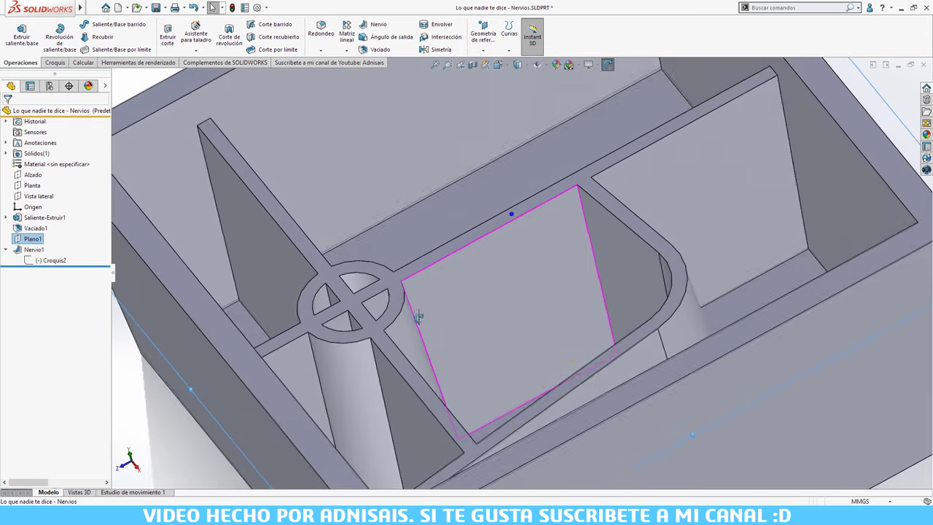
scroll(319, 312, down, 1)
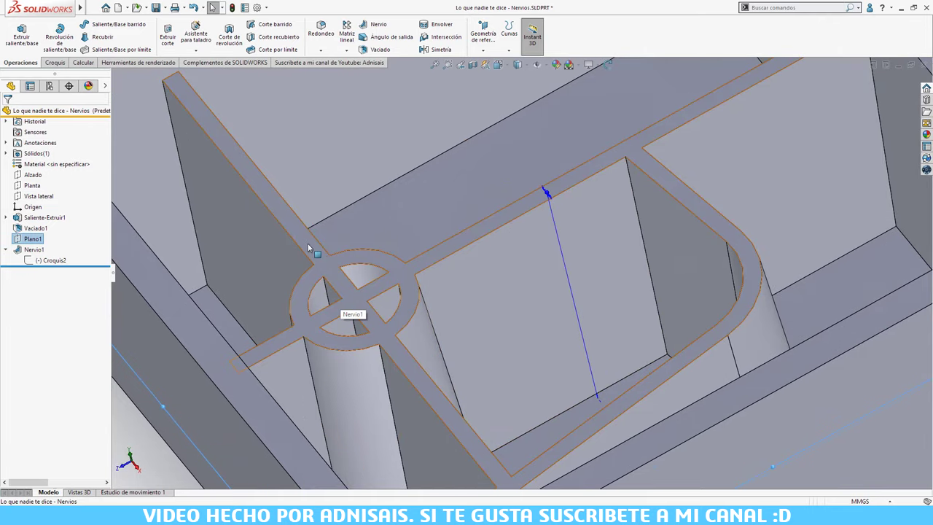
click(36, 264)
click(42, 233)
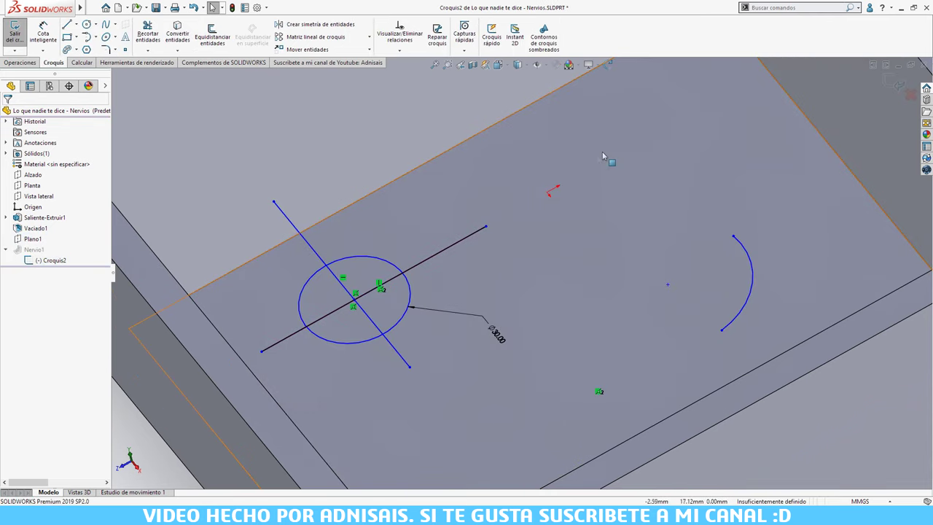
key(z)
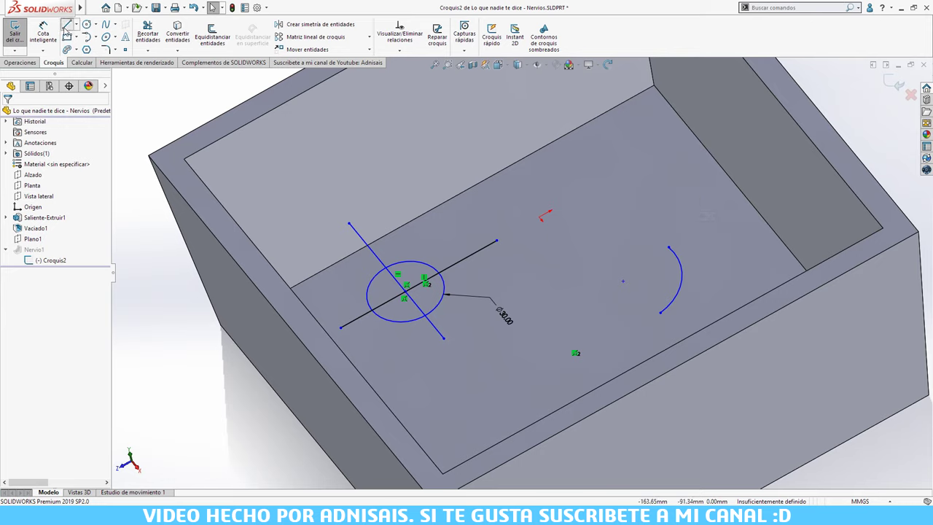
Step: Draw a short line near the far wall, shorten its lower end, and rebuild the ribs
click(66, 27)
click(651, 131)
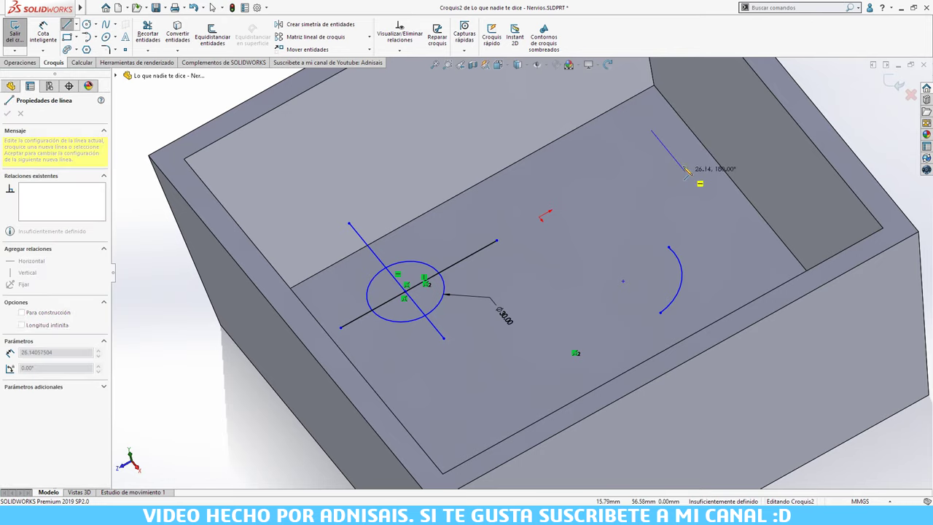
click(637, 111)
middle_drag(636, 111, 643, 199)
key(Escape)
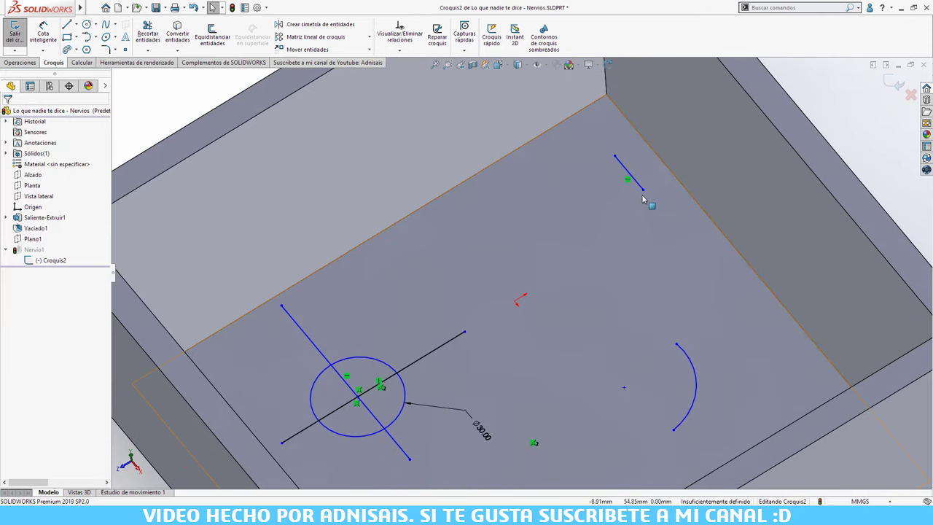
drag(643, 189, 634, 176)
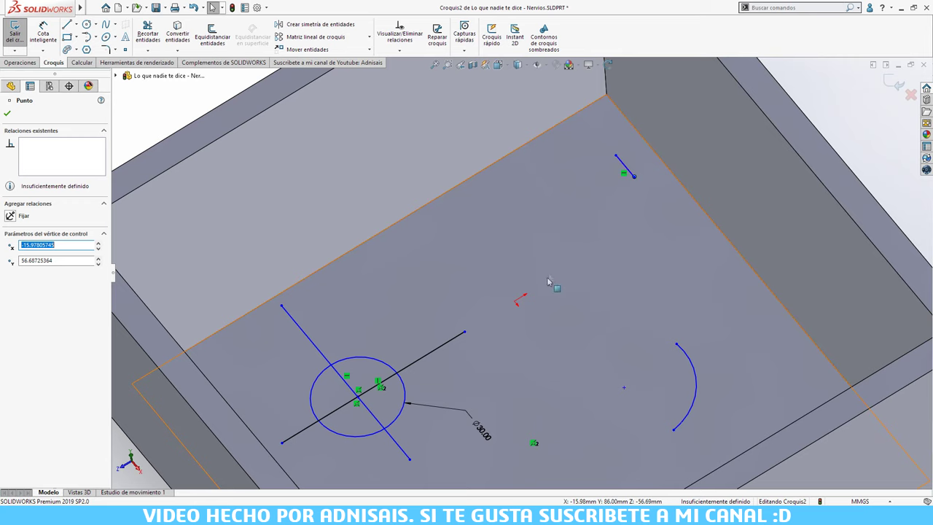
click(897, 83)
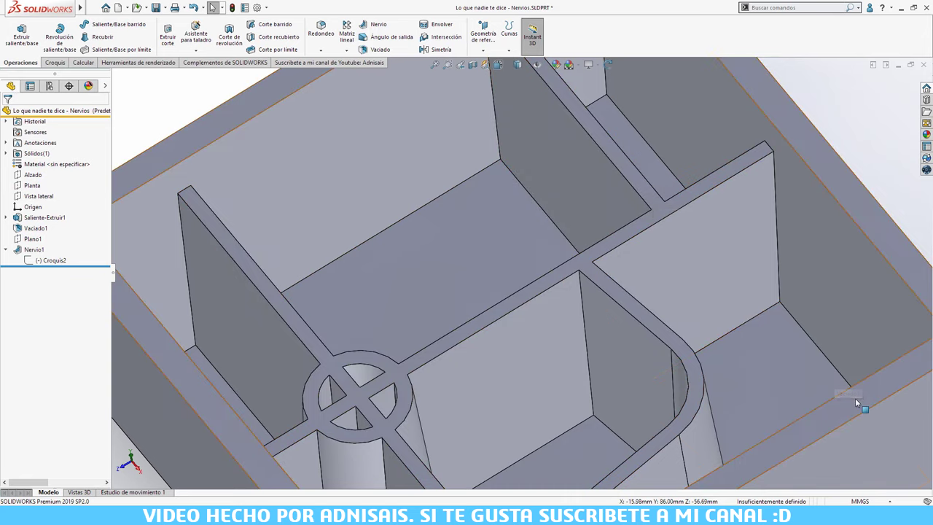
Step: Reopen Croquis2, inspect the new line's endpoint, and return to the 3D part
click(51, 260)
click(32, 231)
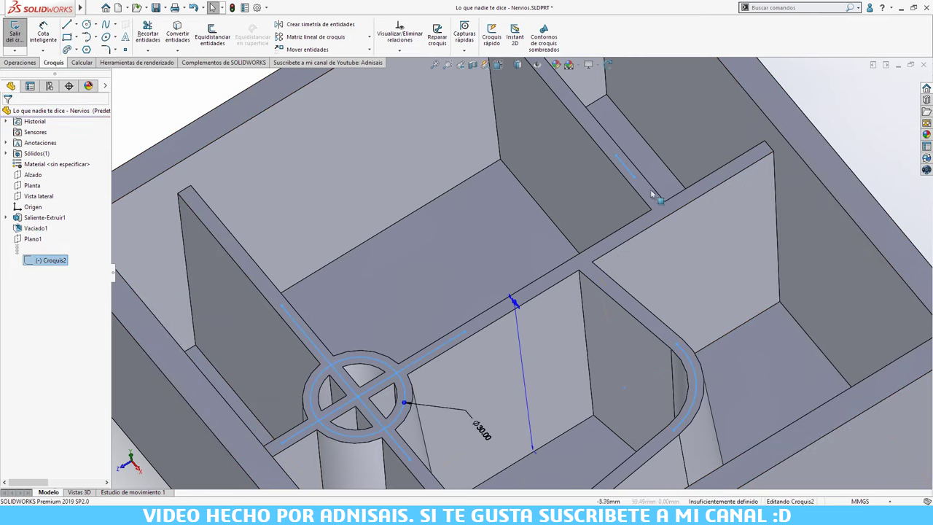
click(697, 253)
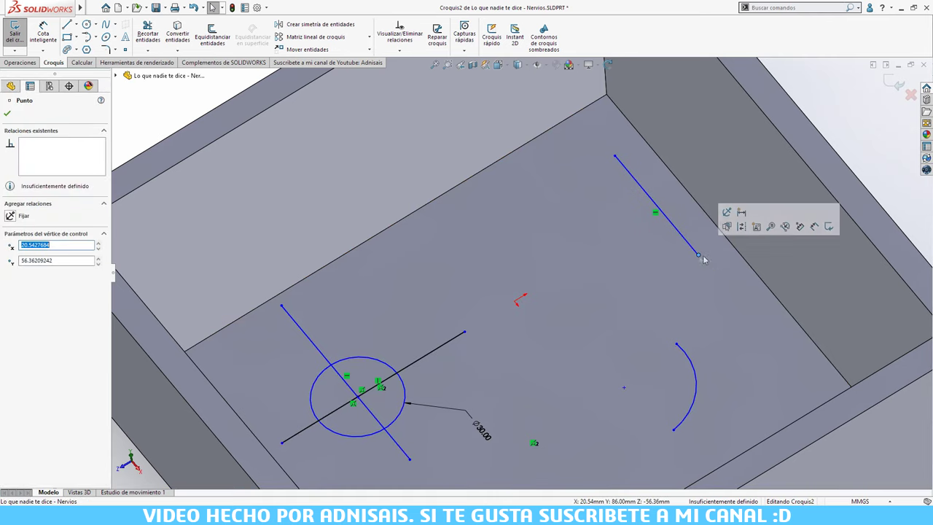
click(683, 211)
key(ctrl+b)
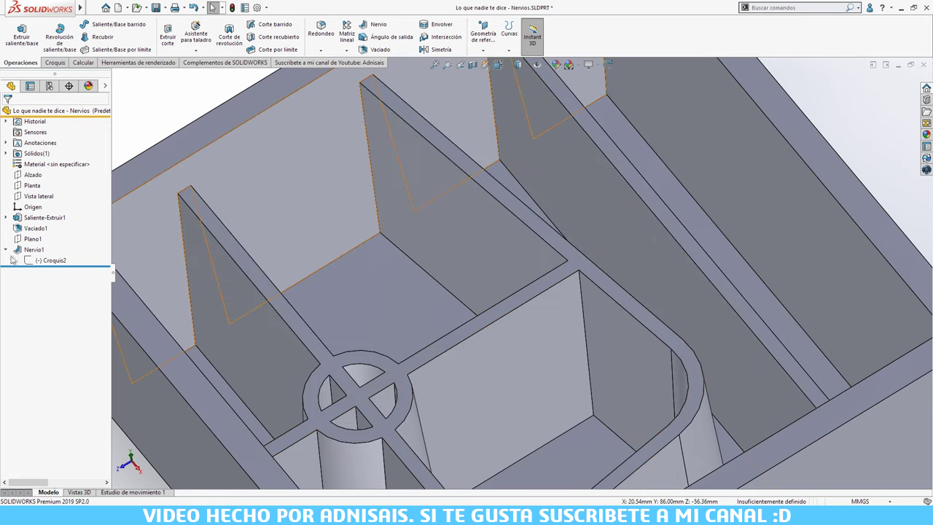
Step: Lengthen the long centre line toward the far wall and rebuild the rib
click(52, 261)
click(60, 240)
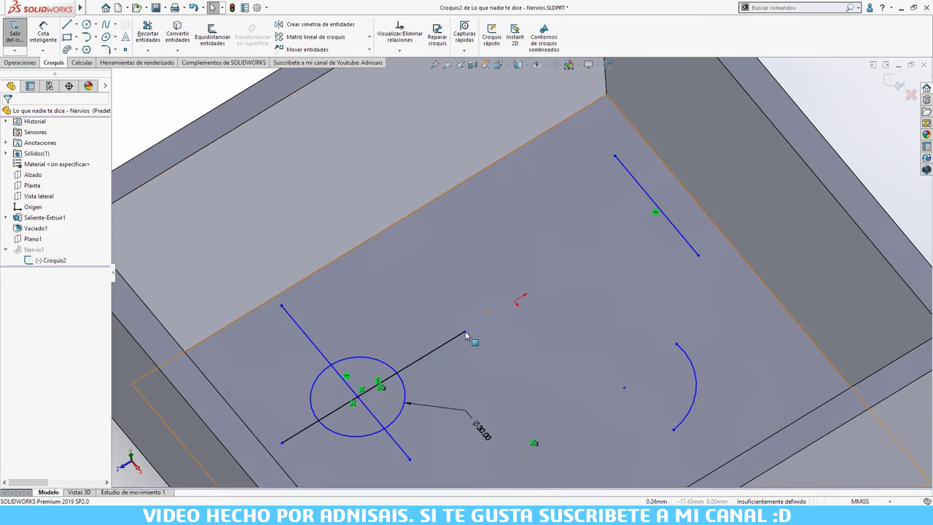
drag(465, 333, 610, 243)
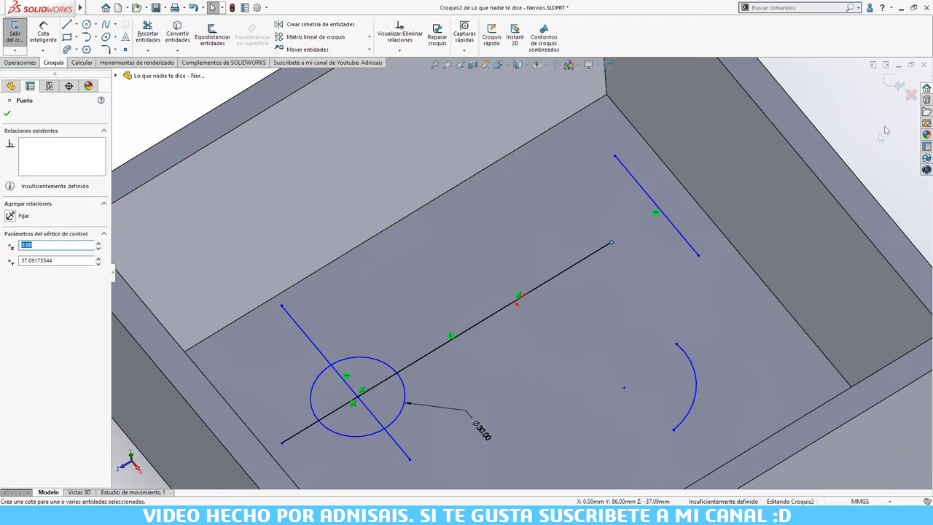
click(885, 88)
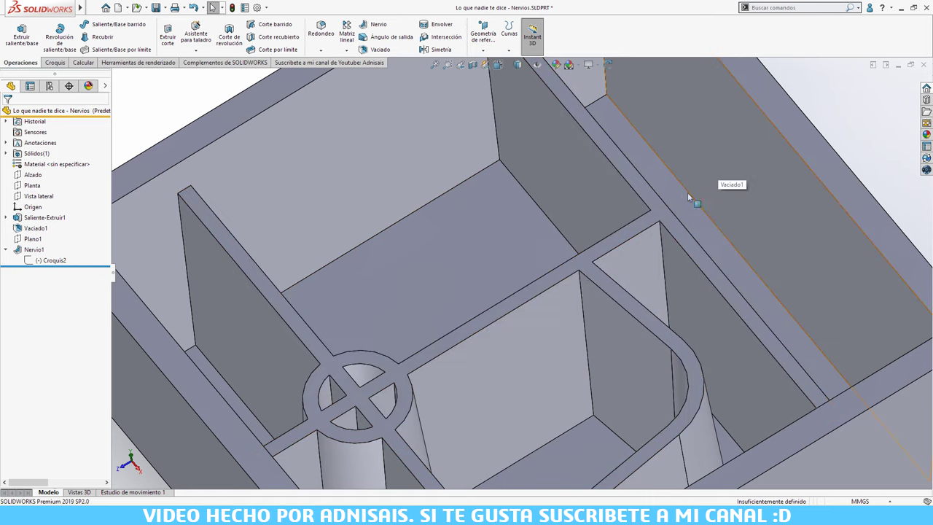
Step: Check the long line's end in the sketch, then rebuild Nervio1 and fit the whole box
click(51, 261)
click(58, 231)
click(657, 207)
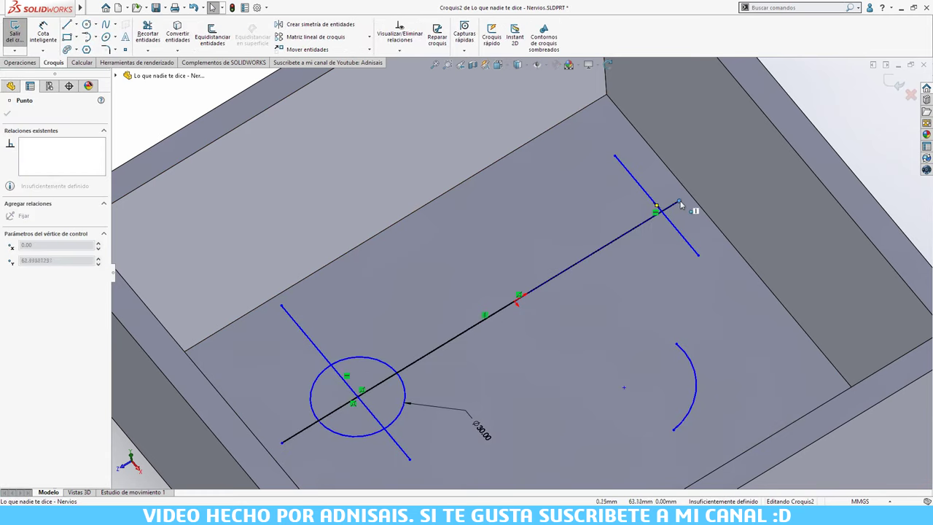
key(Escape)
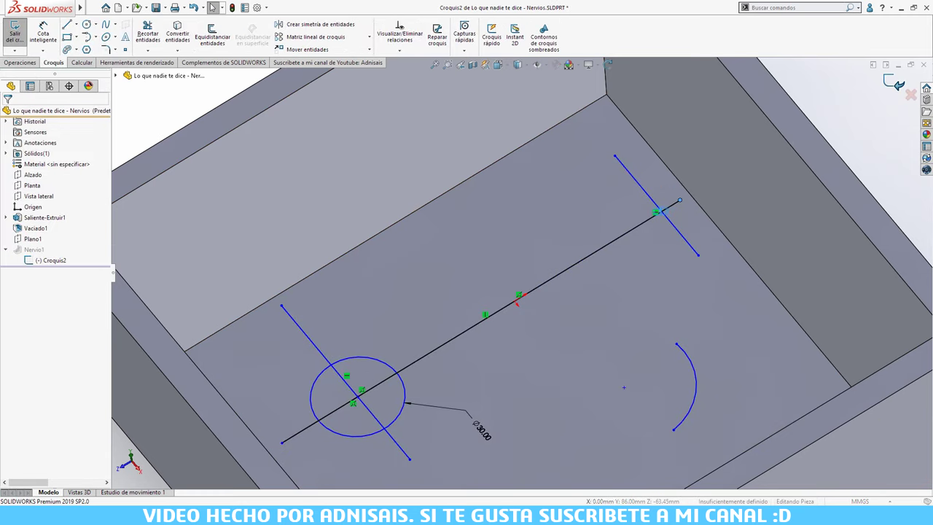
key(ctrl+b)
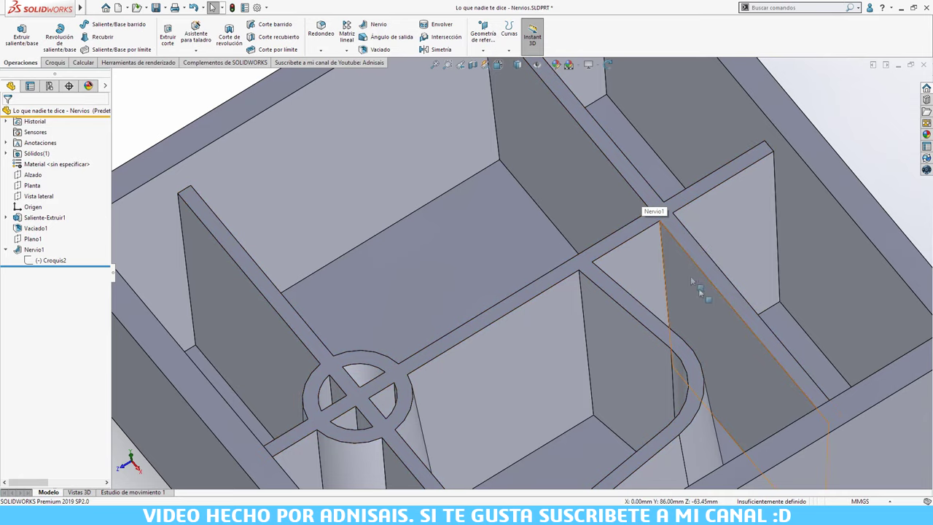
key(f)
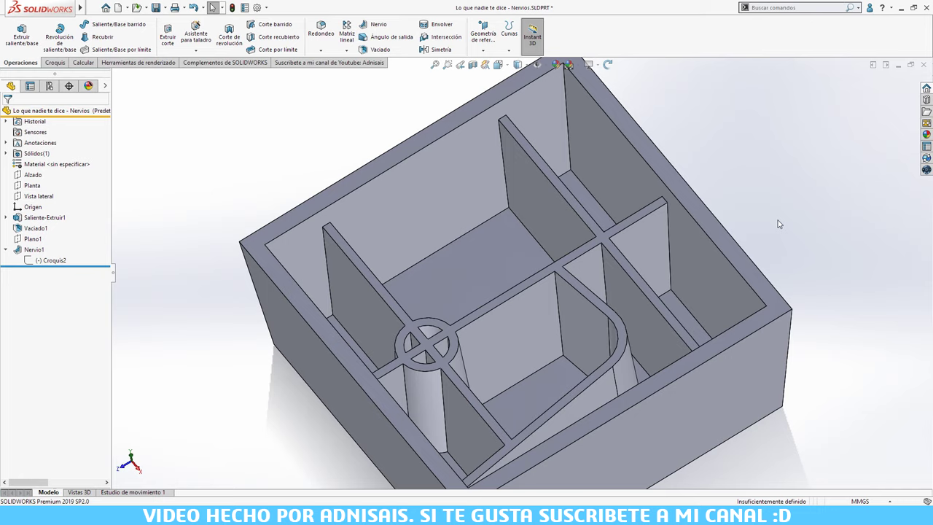
Step: Open the Archivo menu after reviewing the finished ribbed box
click(98, 8)
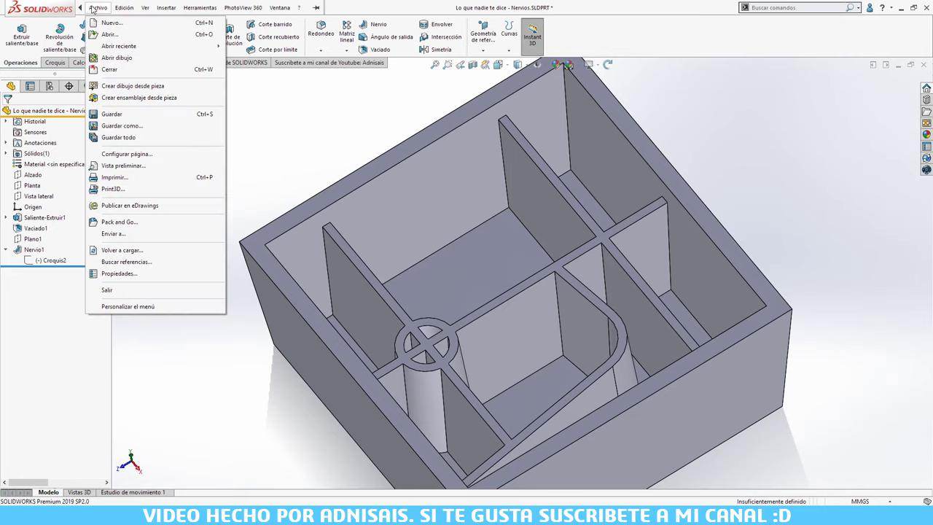
Step: Create a drawing from the part on an A4 portrait sheet and place the Superior top view
click(137, 88)
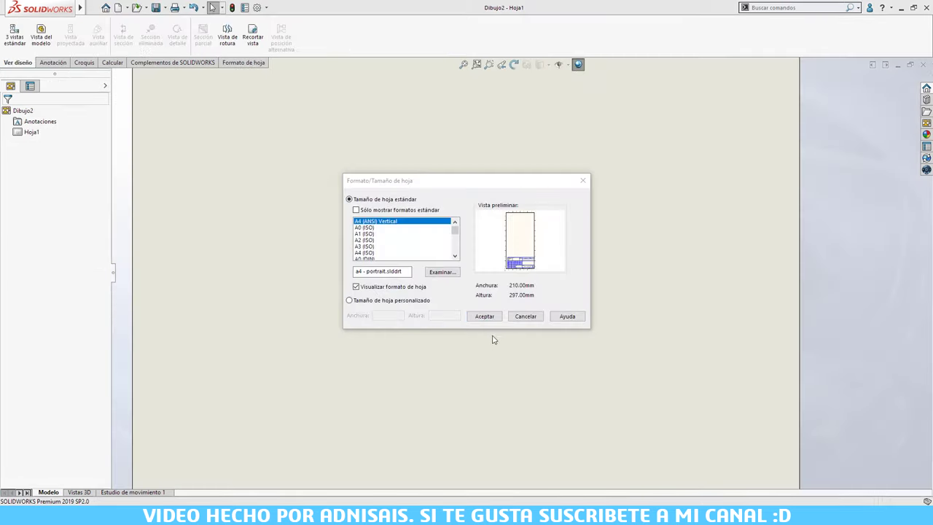
click(482, 315)
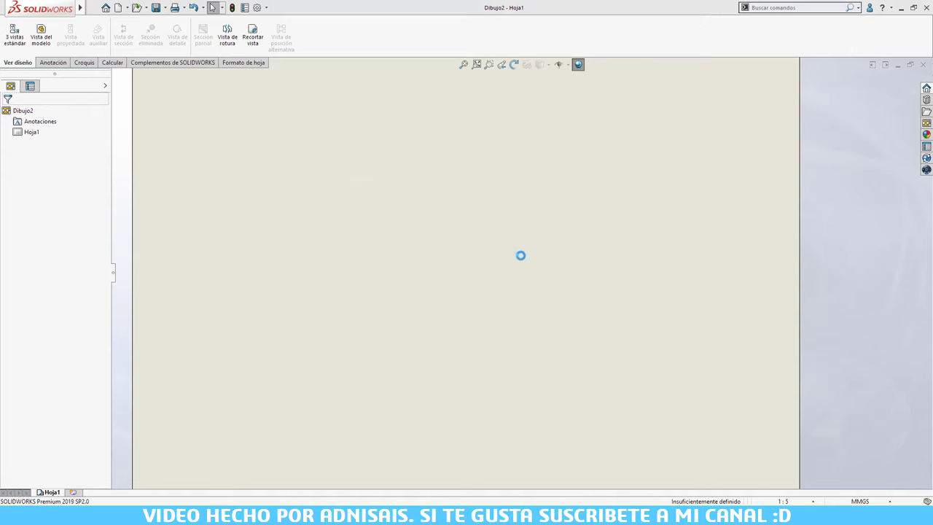
drag(916, 210, 508, 205)
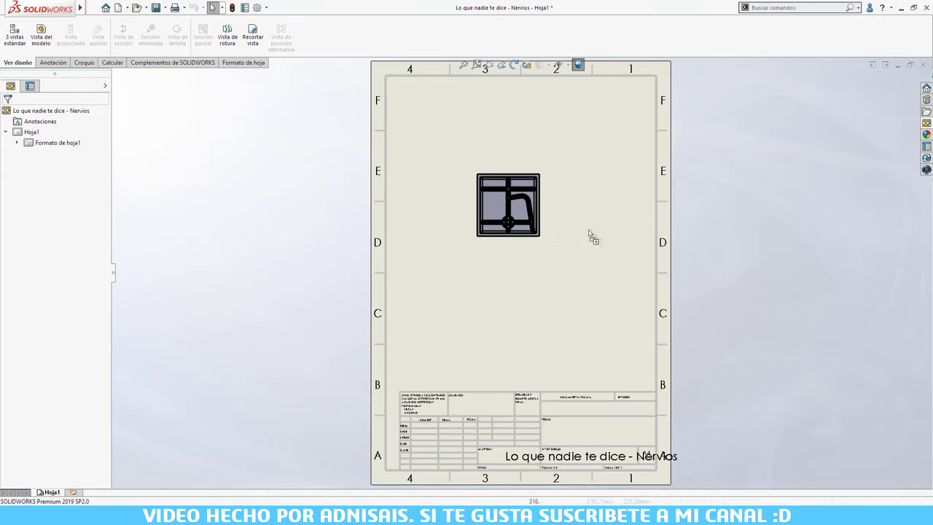
scroll(528, 183, down, 3)
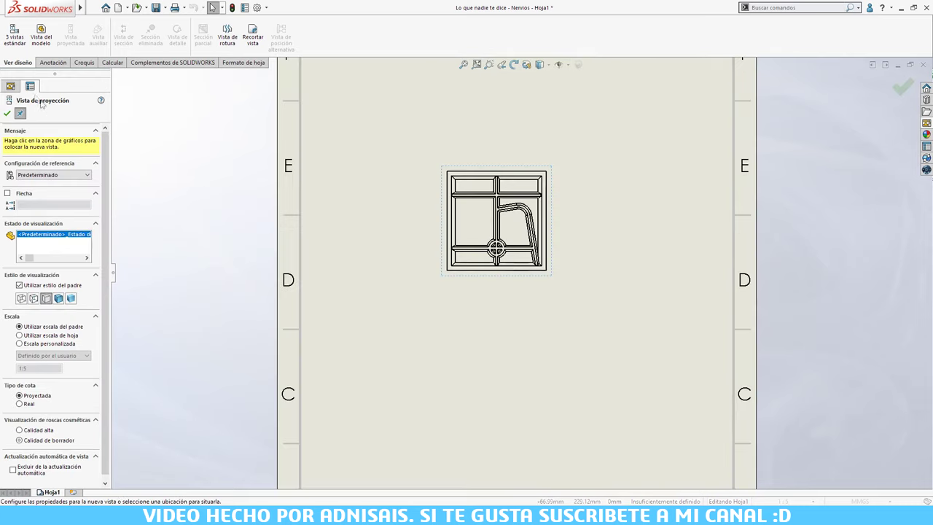
key(Escape)
Step: Cut section A-A horizontally through the top view, keeping ribs, and place it below
click(123, 36)
scroll(531, 212, down, 3)
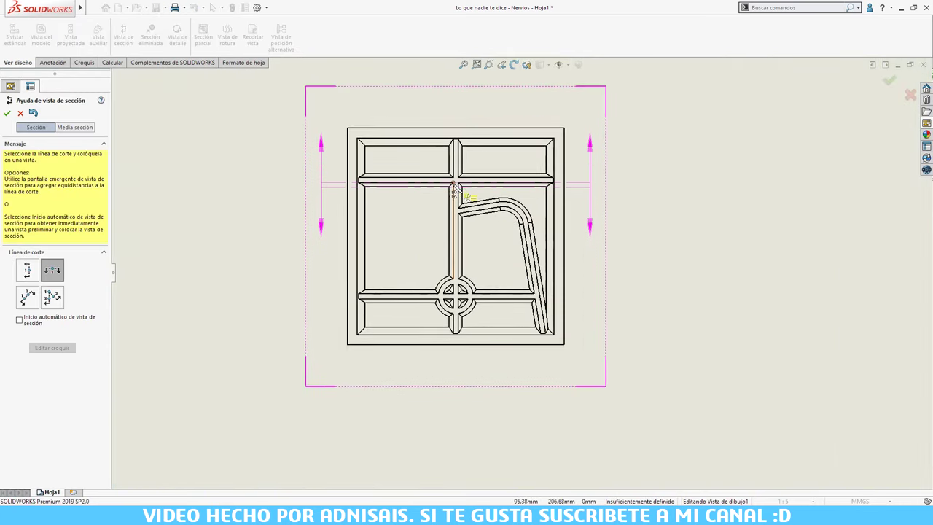
click(457, 181)
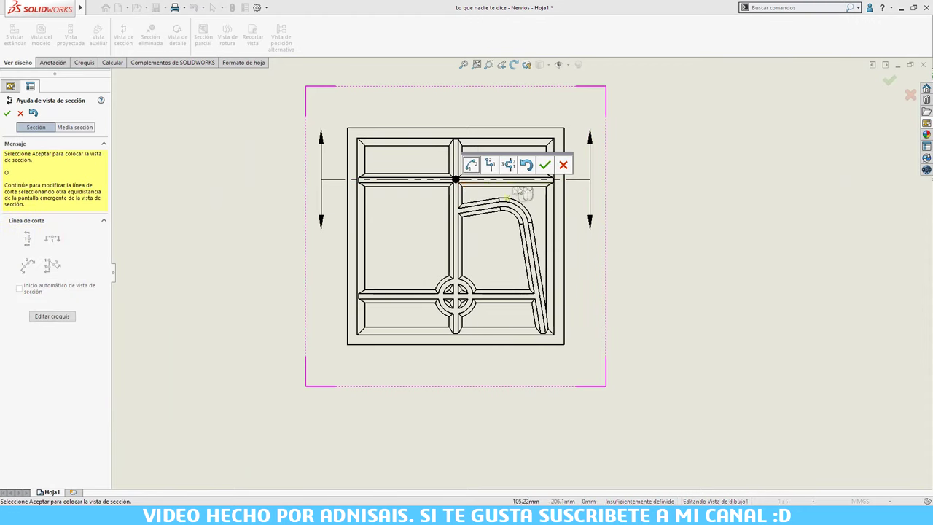
click(542, 161)
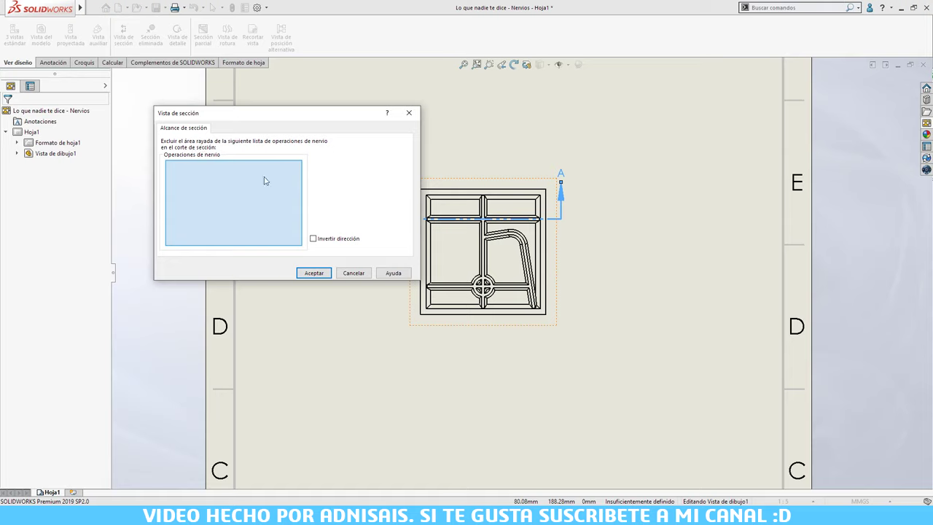
click(314, 273)
click(480, 397)
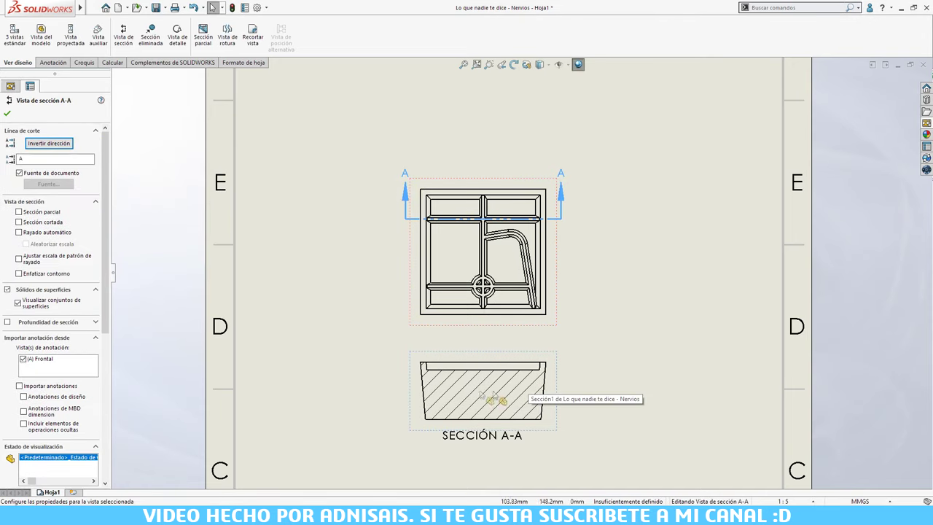
scroll(459, 375, down, 1)
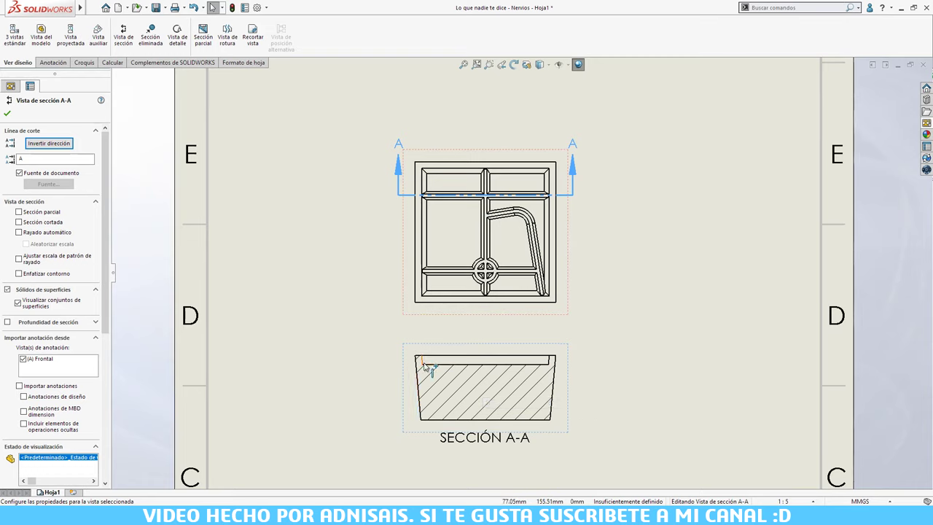
click(339, 333)
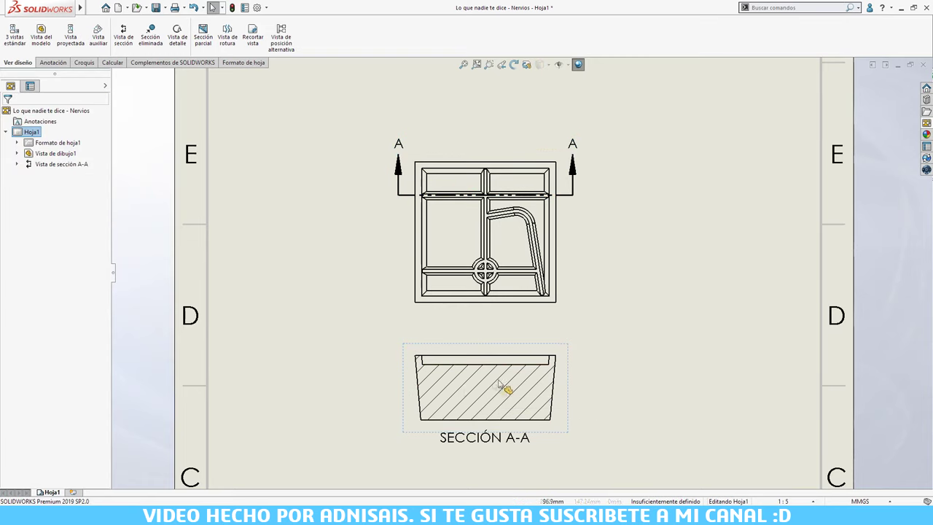
click(560, 385)
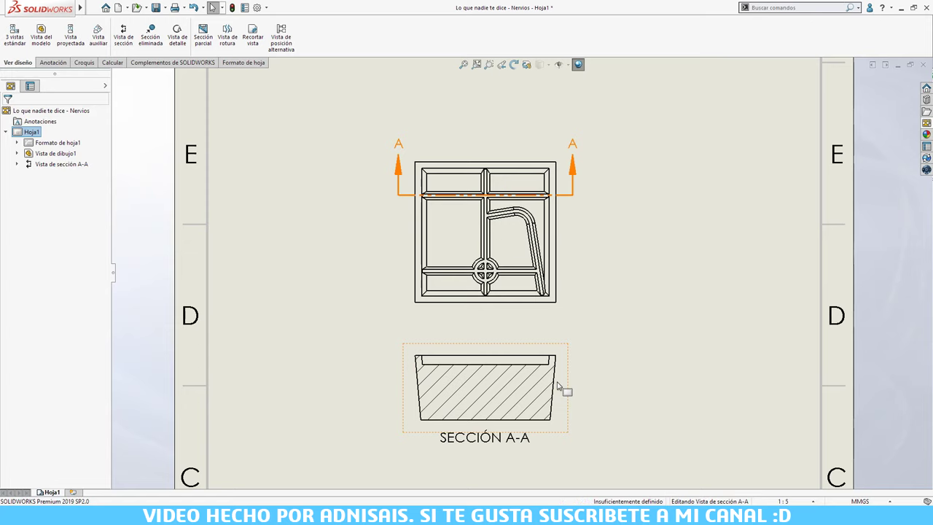
click(674, 275)
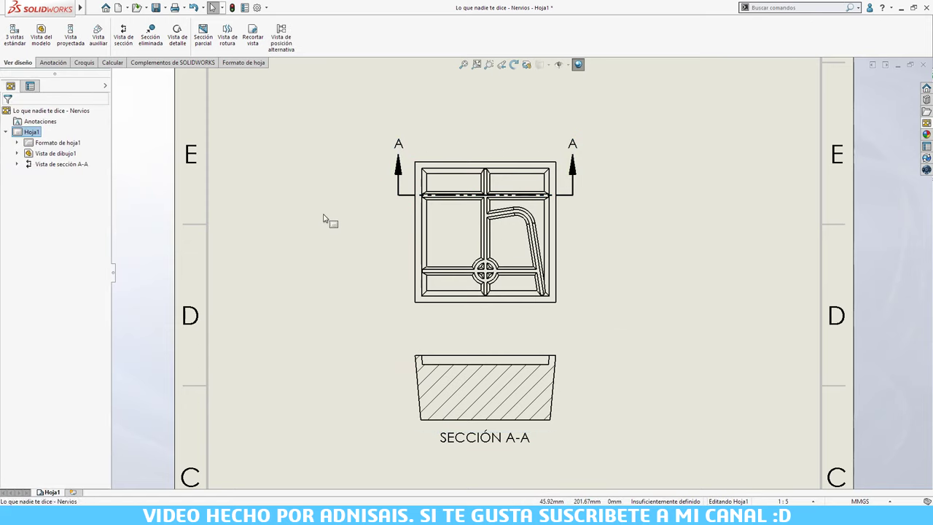
click(124, 36)
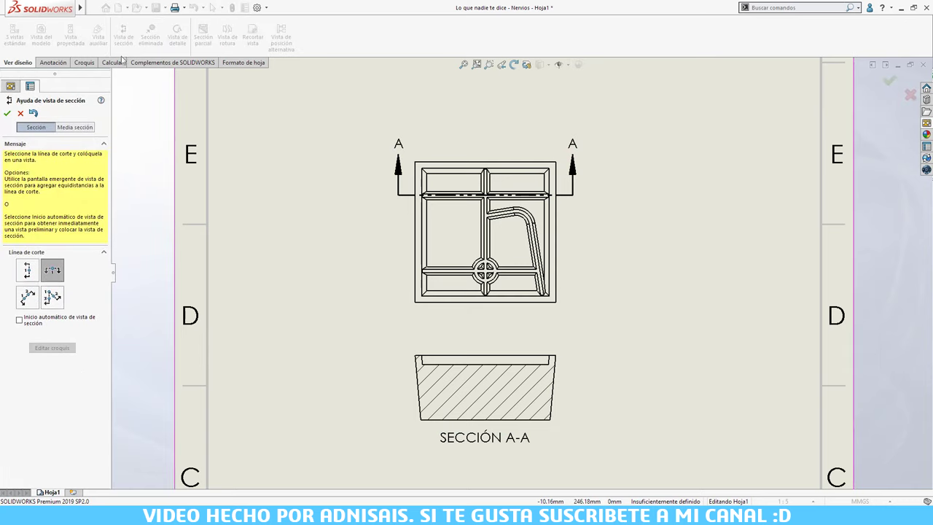
Step: Draw a vertical section cutting line through the top view
click(27, 270)
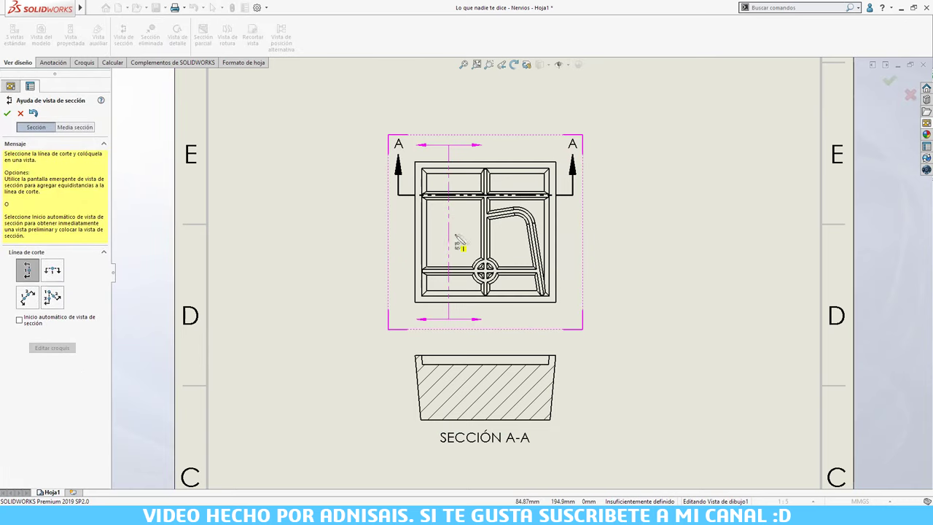
scroll(486, 243, down, 2)
click(492, 251)
click(585, 232)
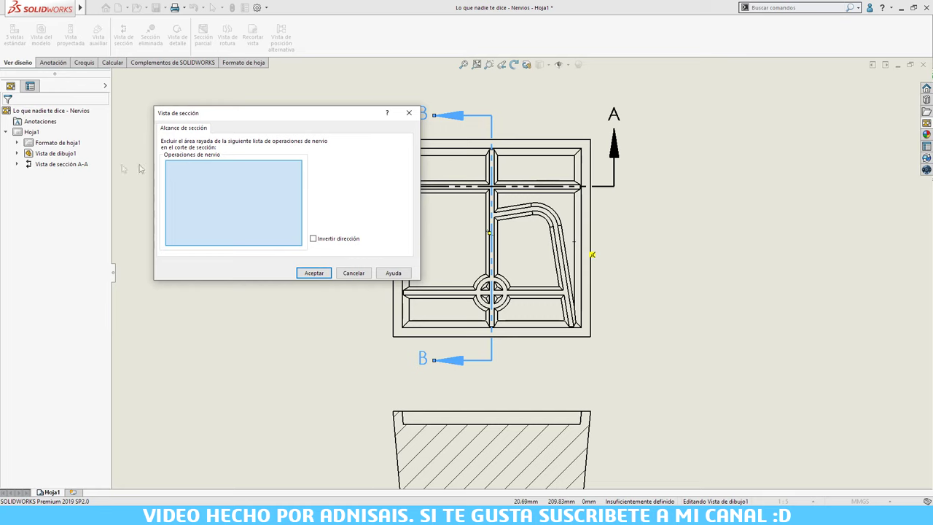
Step: Exclude the Nervio1 ribs from the section hatching and accept the section options
click(17, 164)
click(27, 185)
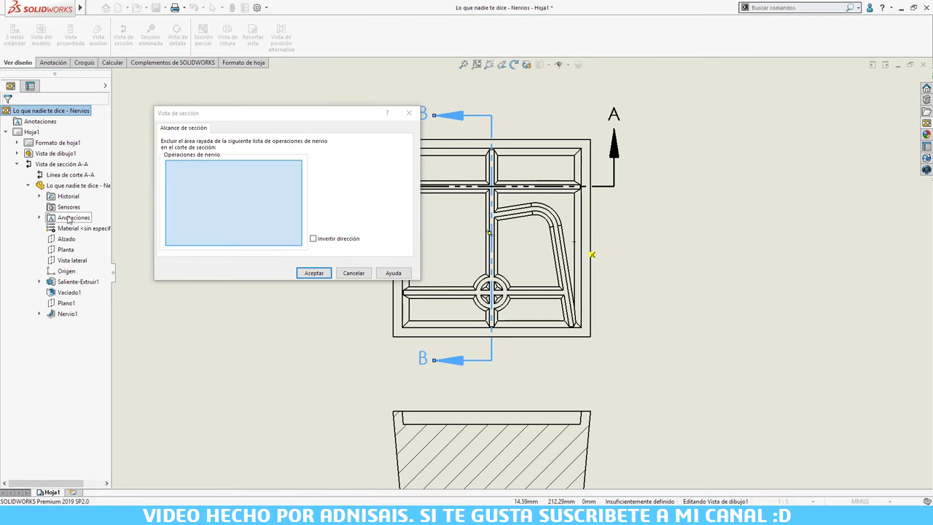
click(67, 313)
click(314, 273)
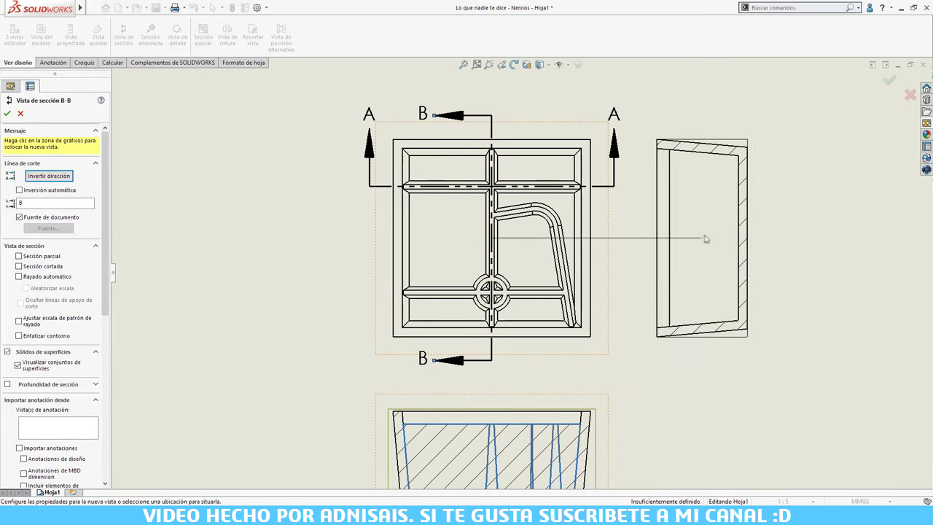
Step: Place SECCIÓN B-B to the right of the top view and fit the sheet
click(729, 237)
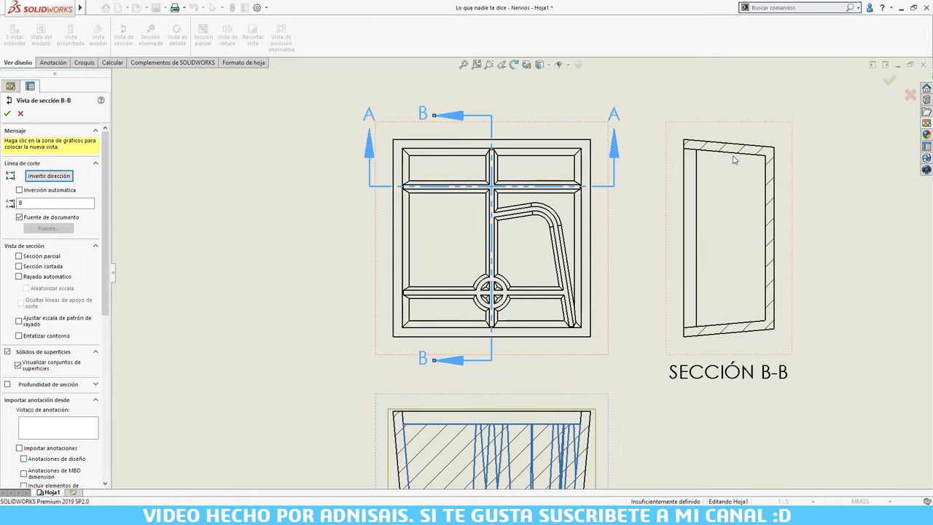
click(802, 219)
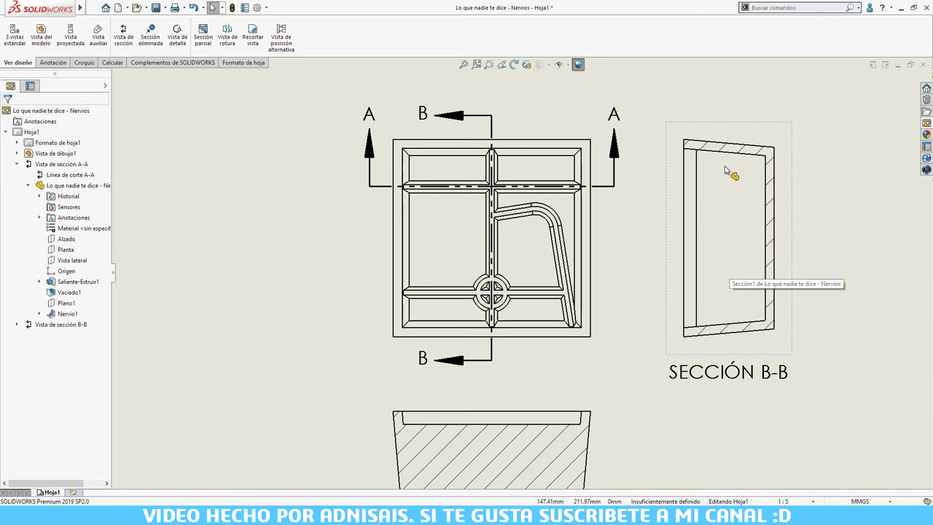
key(f)
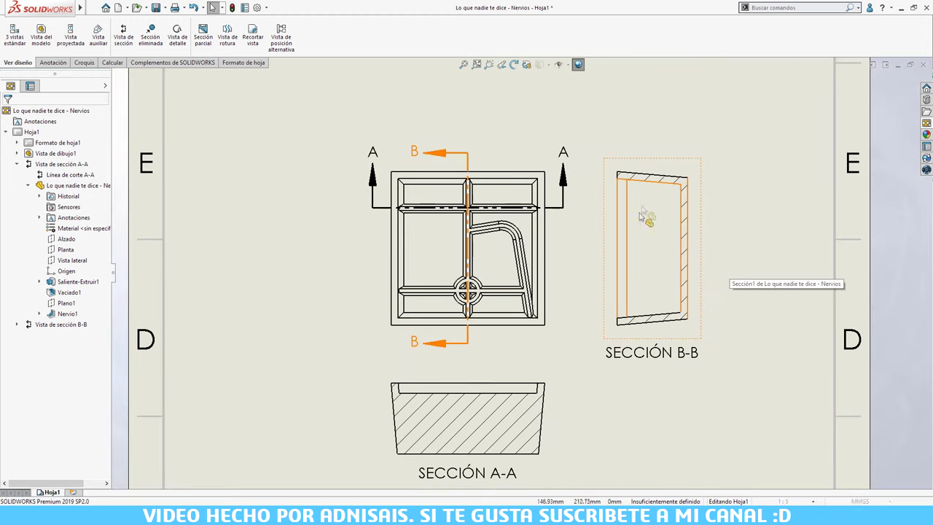